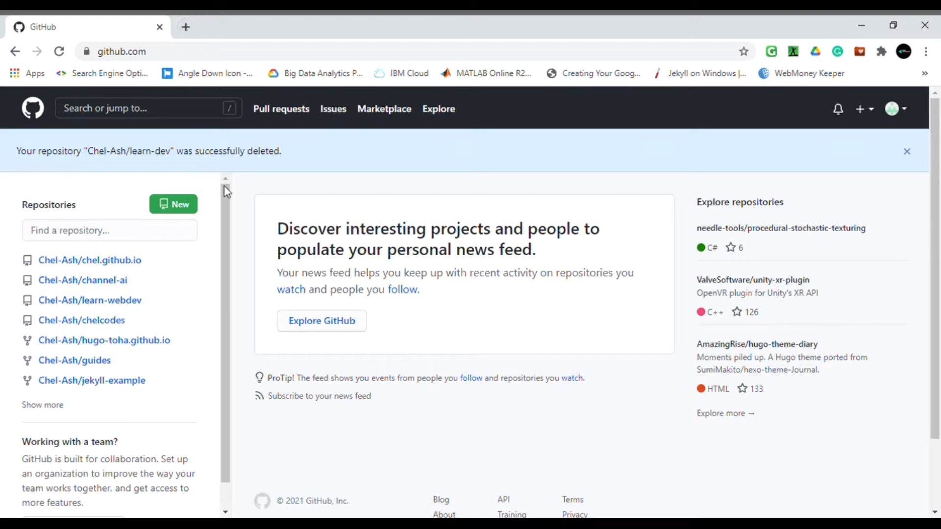
Dismiss the repository deletion notice and start creating a new repository
{"action": "mouse_move", "coordinate": [224, 196]}
{"action": "left_mouse_down"}
{"action": "mouse_move", "coordinate": [226, 250]}
{"action": "mouse_move", "coordinate": [234, 209]}
{"action": "mouse_move", "coordinate": [226, 189]}
{"action": "left_mouse_up"}
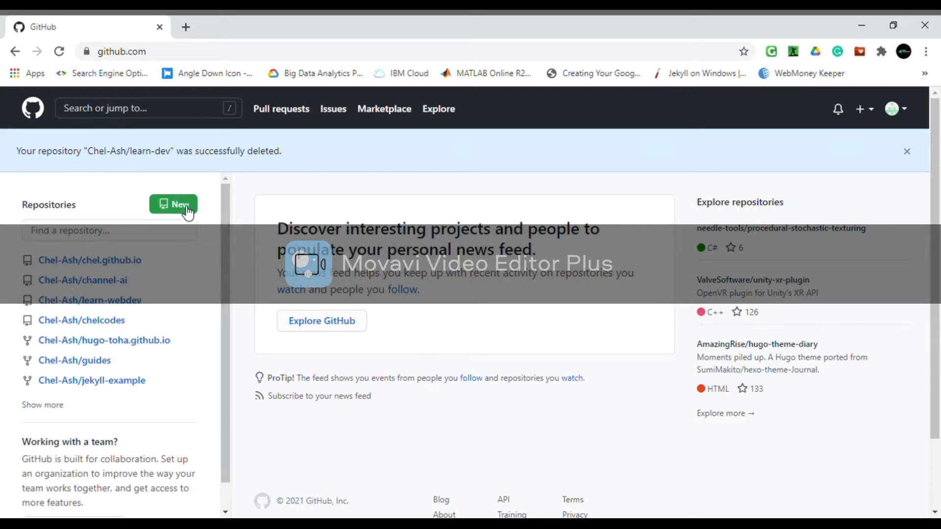
{"action": "mouse_move", "coordinate": [225, 202]}
{"action": "left_mouse_down"}
{"action": "mouse_move", "coordinate": [227, 239]}
{"action": "mouse_move", "coordinate": [229, 195]}
{"action": "left_mouse_up"}
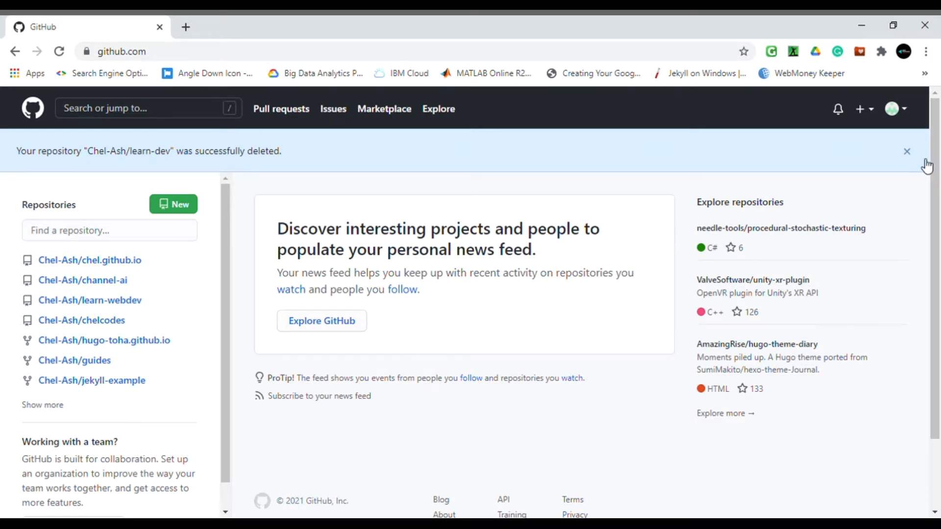
{"action": "left_click", "coordinate": [906, 152]}
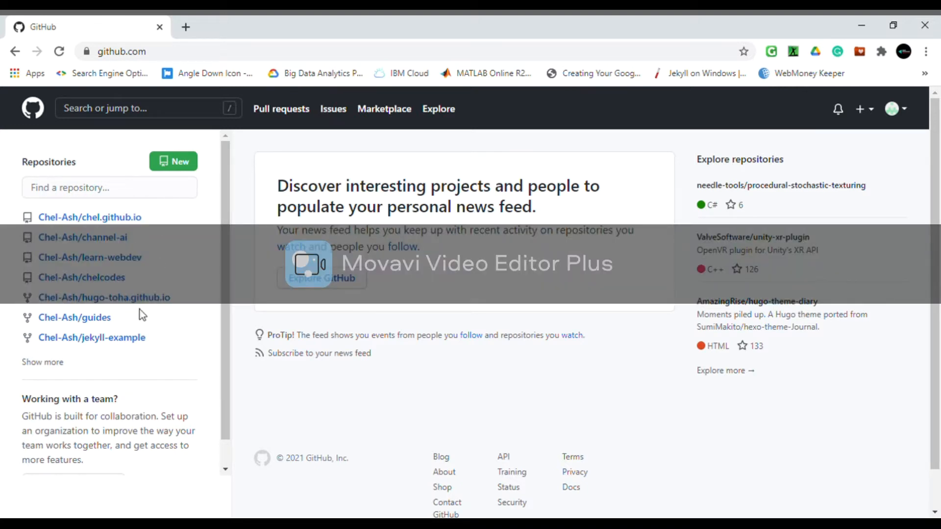
{"action": "mouse_move", "coordinate": [94, 321]}
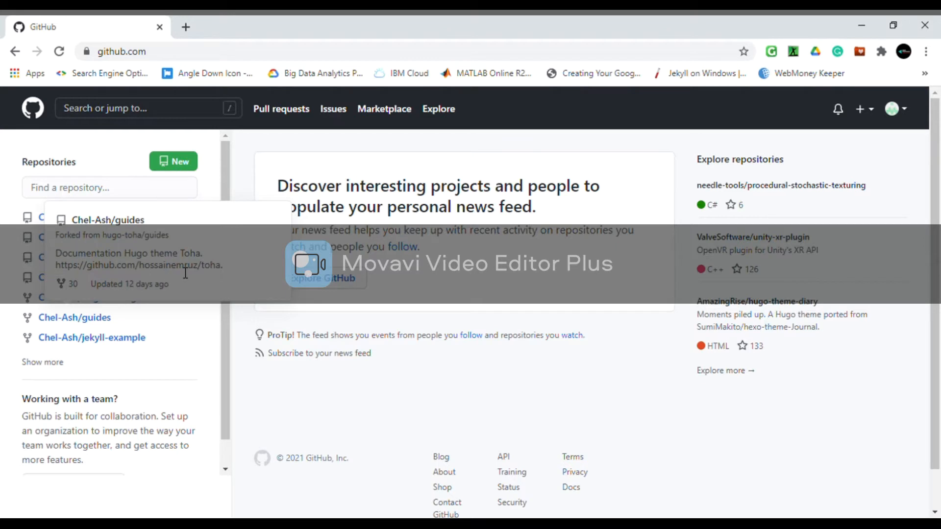
{"action": "left_click", "coordinate": [86, 196]}
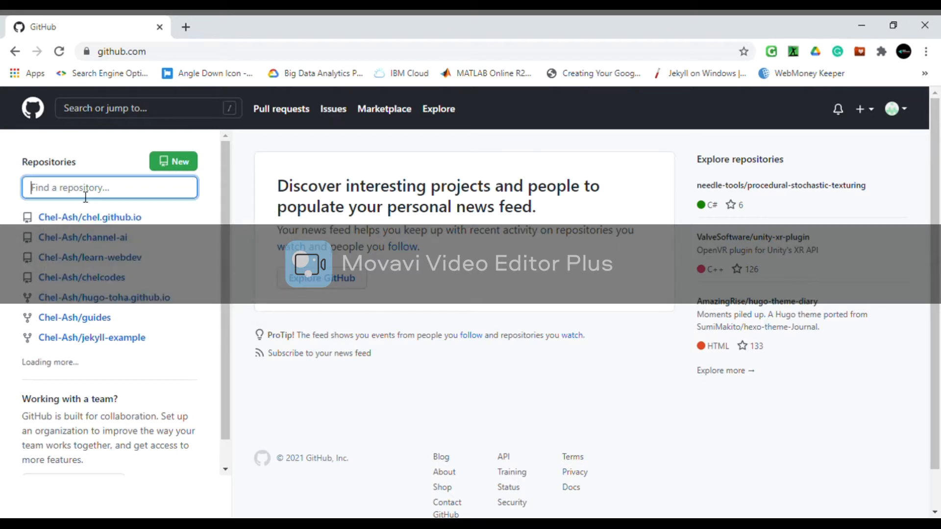
{"action": "left_click", "coordinate": [234, 287]}
{"action": "left_click", "coordinate": [179, 161]}
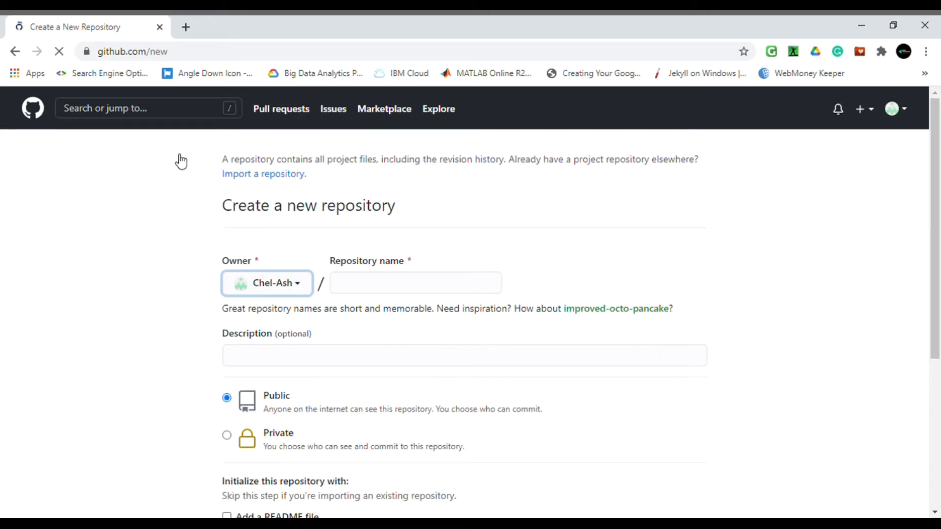
Examine the name, description, visibility and initialization options of the new repository form
{"action": "left_click", "coordinate": [398, 284]}
{"action": "scroll", "coordinate": [939, 343], "scroll_direction": "down", "scroll_amount": 1}
{"action": "scroll", "coordinate": [937, 341], "scroll_direction": "down", "scroll_amount": 4}
{"action": "scroll", "coordinate": [934, 338], "scroll_direction": "up", "scroll_amount": 3}
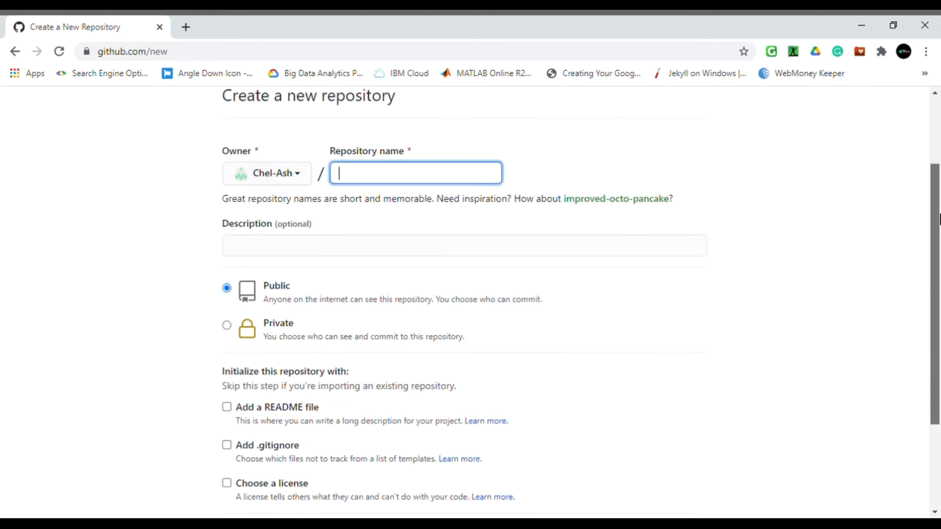
{"action": "scroll", "coordinate": [929, 332], "scroll_direction": "down", "scroll_amount": 1}
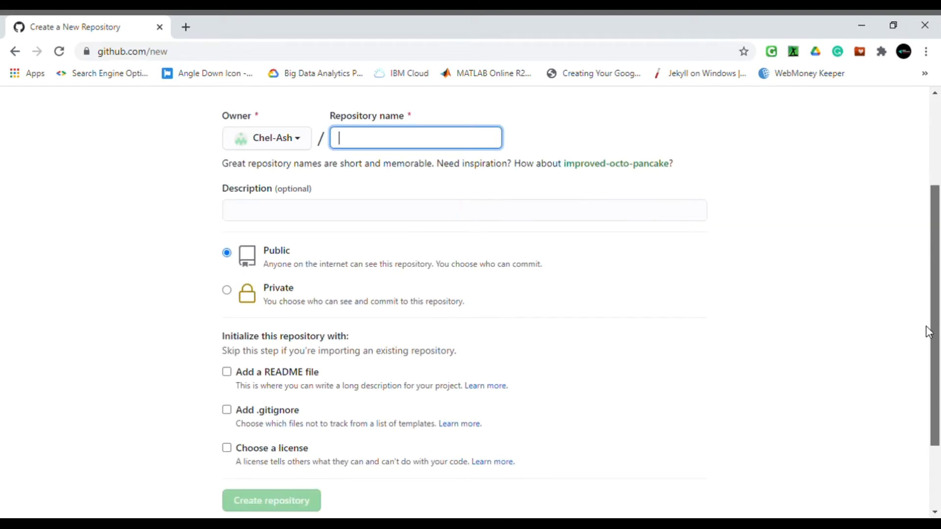
{"action": "scroll", "coordinate": [929, 333], "scroll_direction": "down", "scroll_amount": 2}
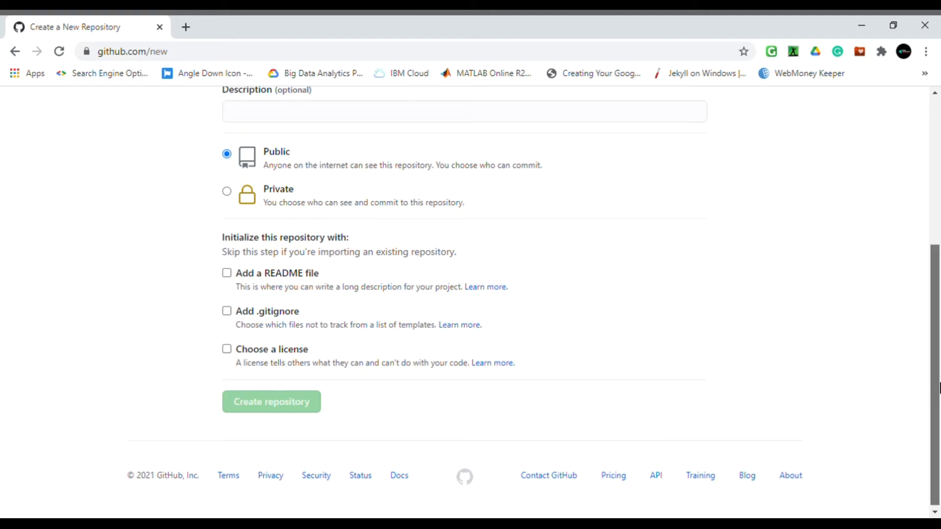
{"action": "left_click_drag", "start_coordinate": [939, 390], "coordinate": [940, 243]}
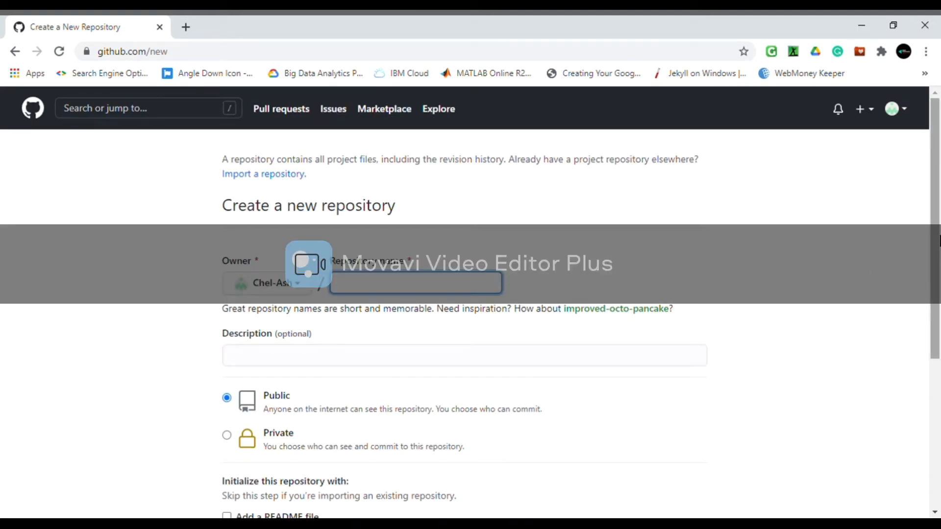
{"action": "mouse_move", "coordinate": [939, 240]}
{"action": "left_mouse_down"}
{"action": "mouse_move", "coordinate": [939, 255]}
{"action": "mouse_move", "coordinate": [939, 238]}
{"action": "left_mouse_up"}
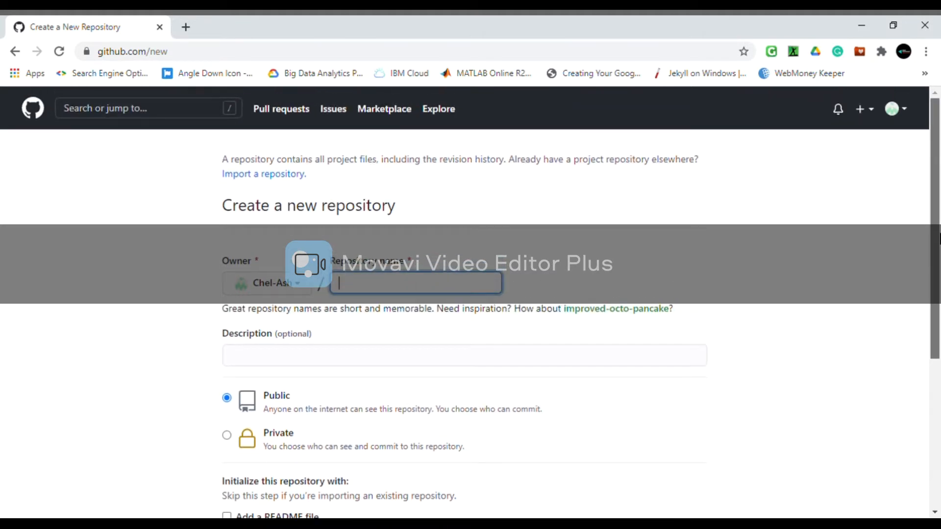
{"action": "left_click_drag", "start_coordinate": [939, 239], "coordinate": [939, 299]}
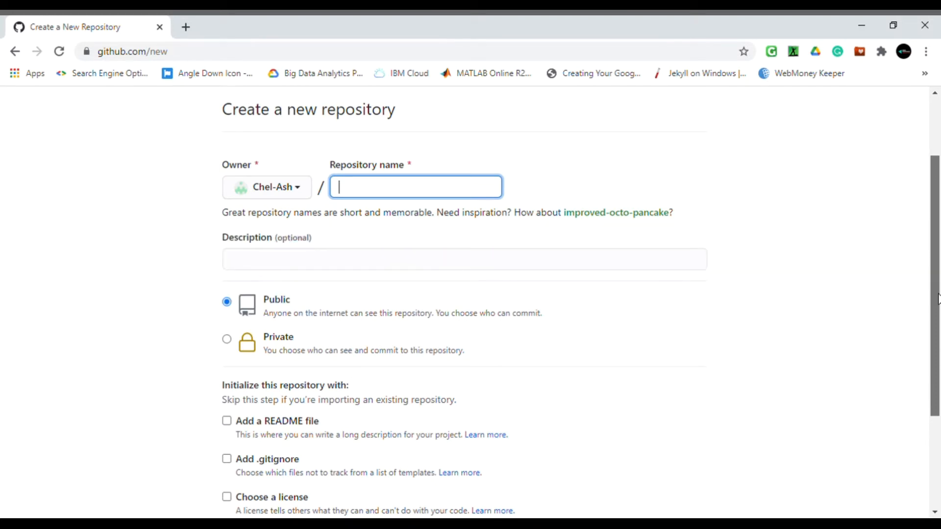
{"action": "left_click_drag", "start_coordinate": [938, 299], "coordinate": [939, 344]}
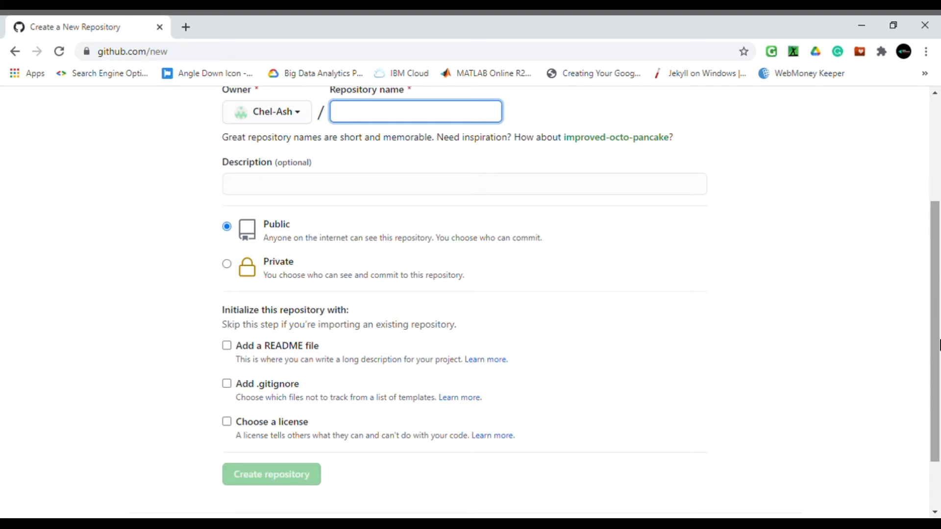
Name the new repository learn-dev
{"action": "scroll", "coordinate": [939, 345], "scroll_direction": "up", "scroll_amount": 1}
{"action": "type", "text": "lera"}
{"action": "key", "text": "BackSpace"}
{"action": "key", "text": "BackSpace"}
{"action": "type", "text": "ar"}
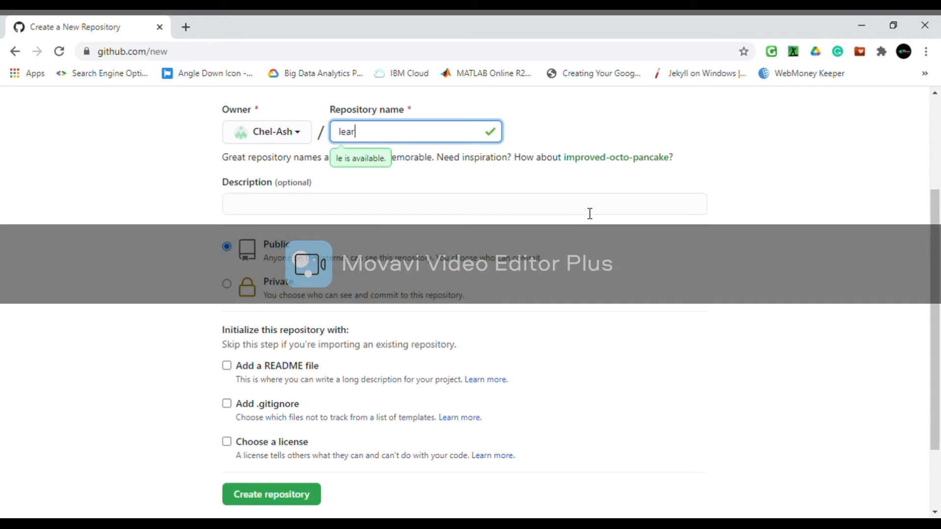
{"action": "type", "text": "n-dev"}
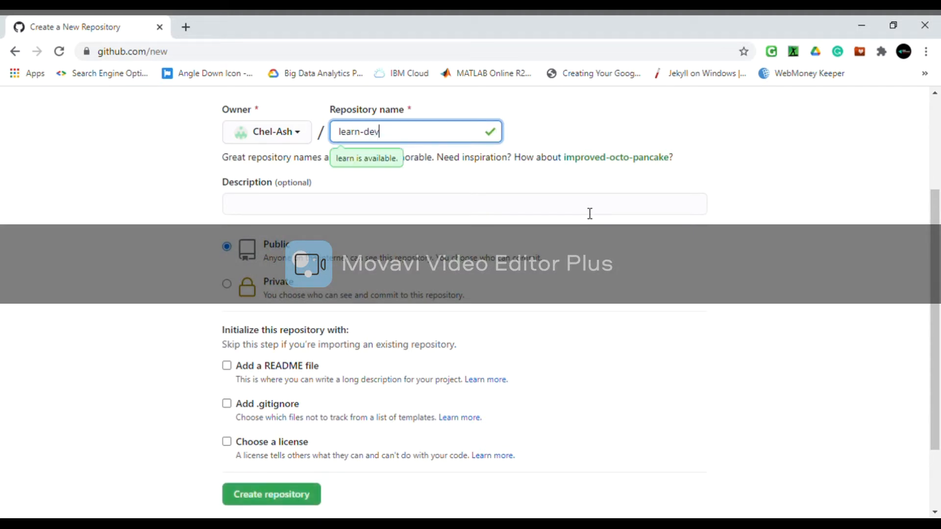
Create the repository initialized with a README file and the MIT License
{"action": "scroll", "coordinate": [124, 246], "scroll_direction": "down", "scroll_amount": 2}
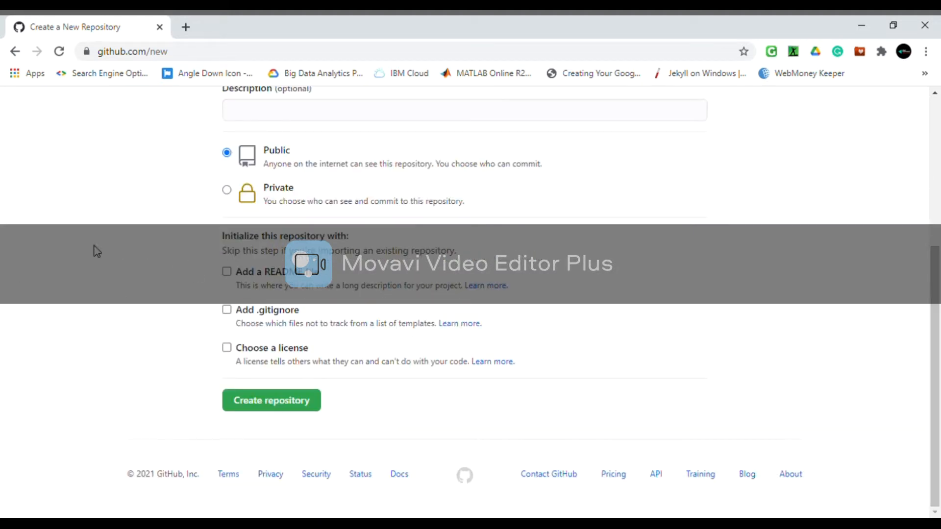
{"action": "left_click", "coordinate": [228, 273]}
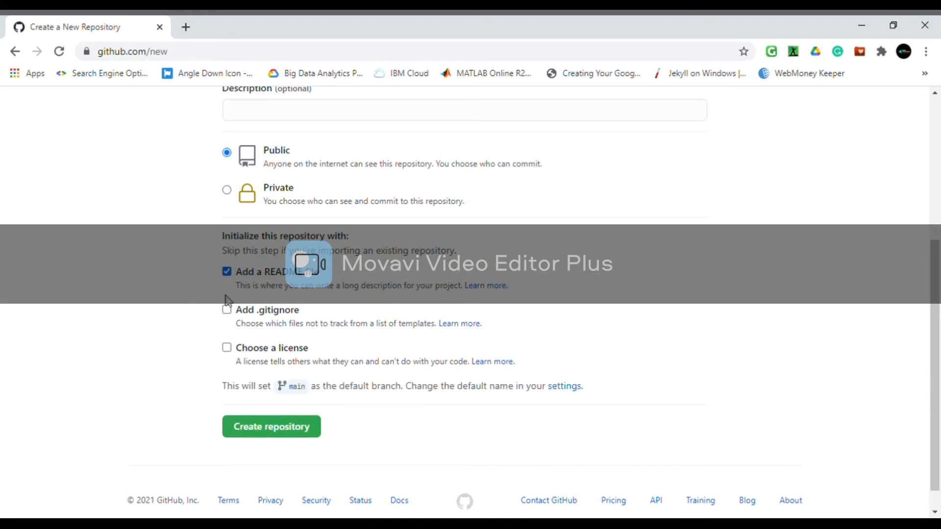
{"action": "left_click", "coordinate": [226, 348]}
{"action": "left_click", "coordinate": [278, 383]}
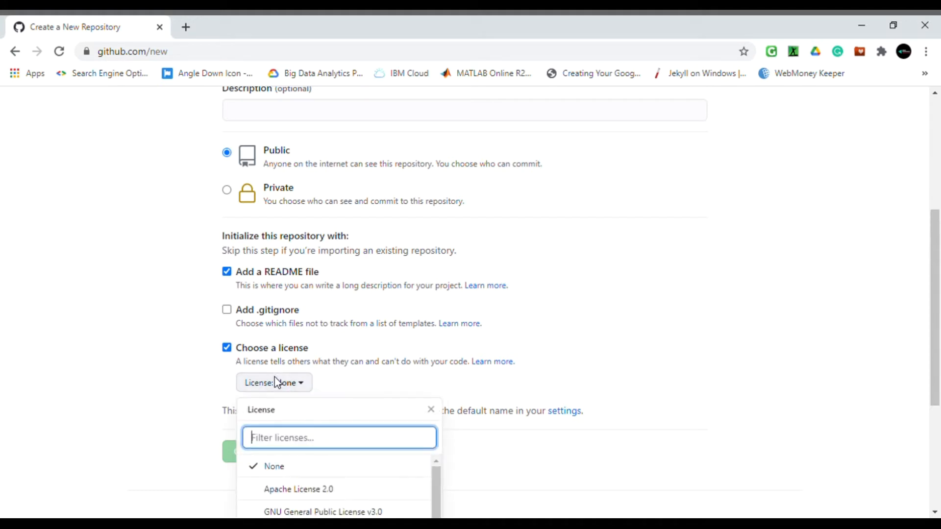
{"action": "type", "text": "MIT"}
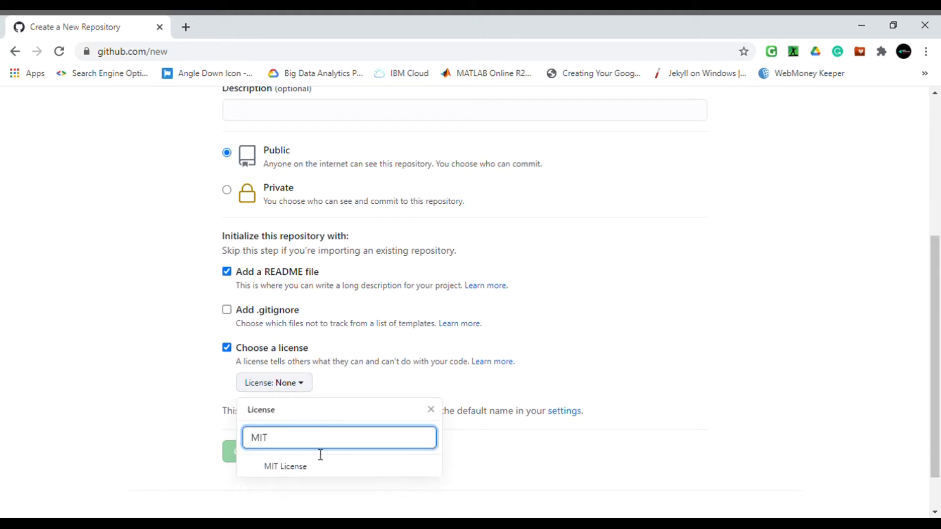
{"action": "left_click", "coordinate": [303, 470]}
{"action": "left_click", "coordinate": [255, 456]}
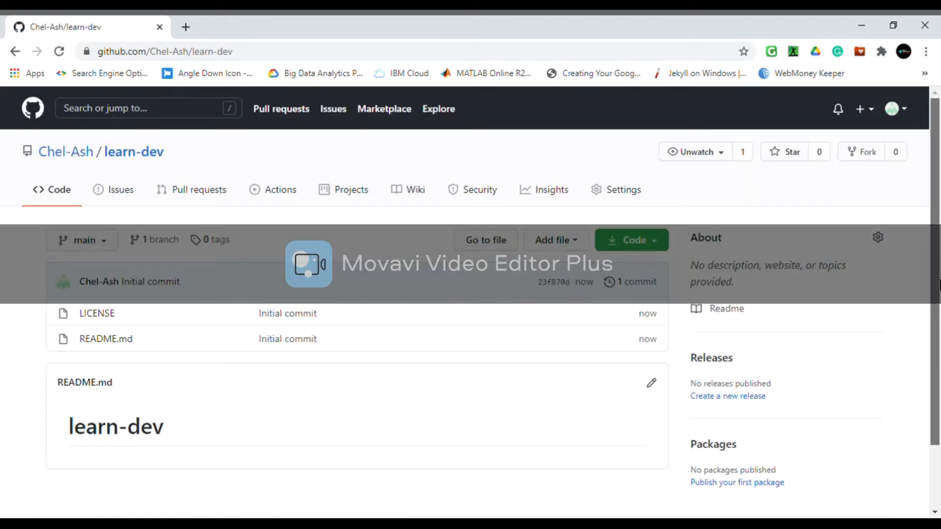
Start a new file in the learn-dev repository and name it index.html
{"action": "scroll", "coordinate": [939, 205], "scroll_direction": "down", "scroll_amount": 2}
{"action": "scroll", "coordinate": [939, 205], "scroll_direction": "up", "scroll_amount": 2}
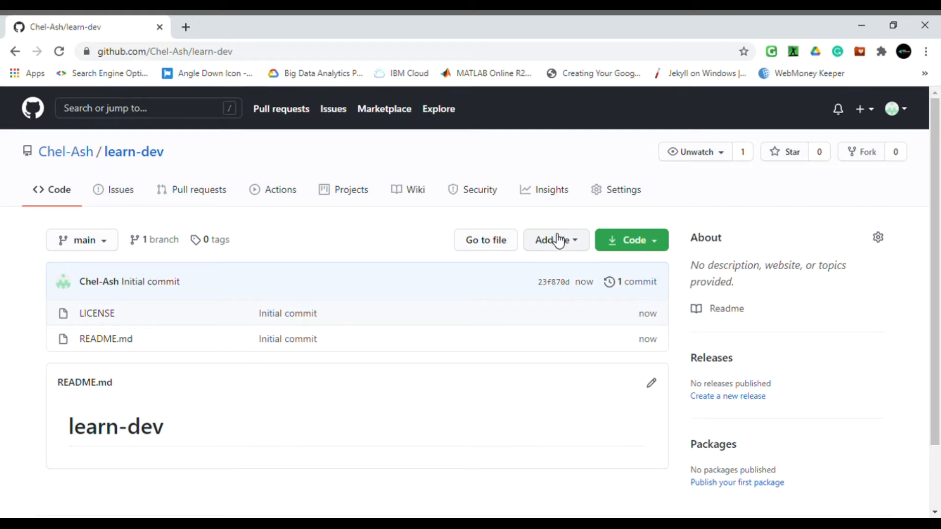
{"action": "left_click", "coordinate": [559, 240]}
{"action": "left_click", "coordinate": [548, 271]}
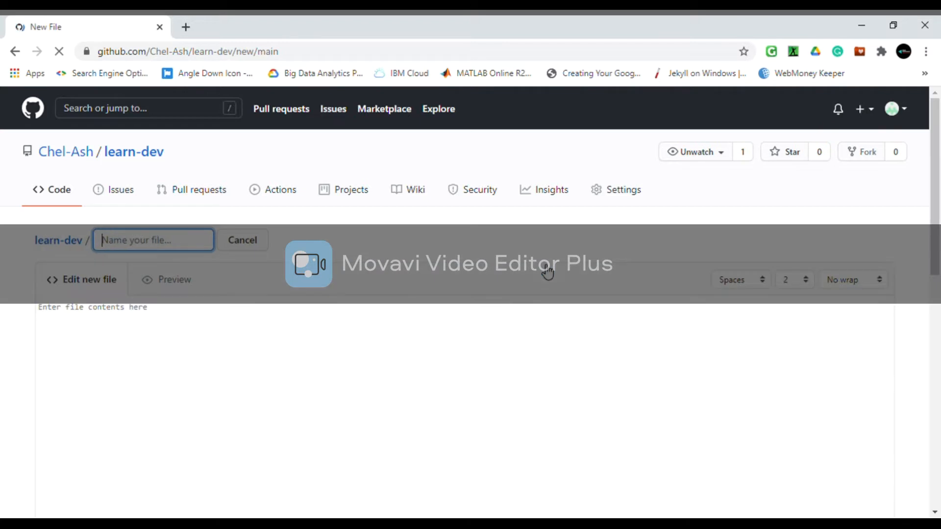
{"action": "type", "text": "index"}
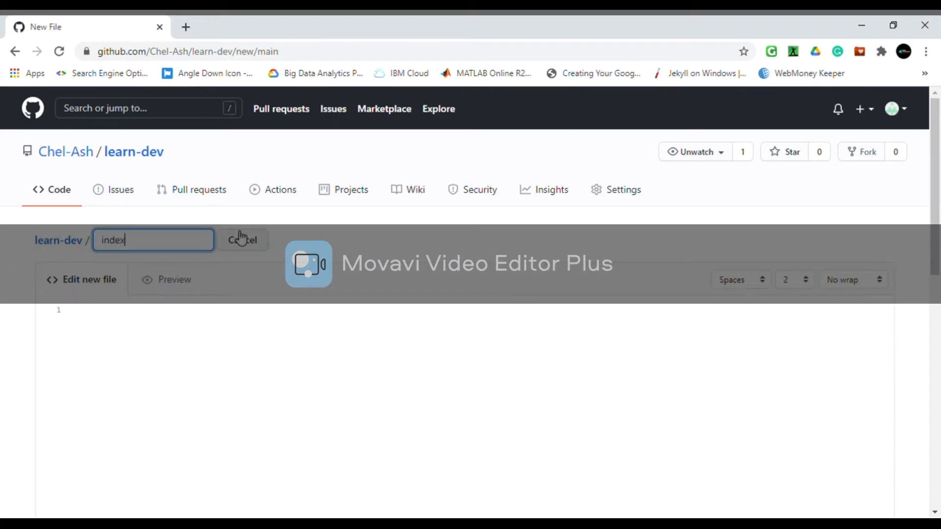
{"action": "type", "text": ".html"}
Write the opening html and head tags in index.html, followed by a title element reading "My new Webpage"
{"action": "left_click", "coordinate": [124, 316]}
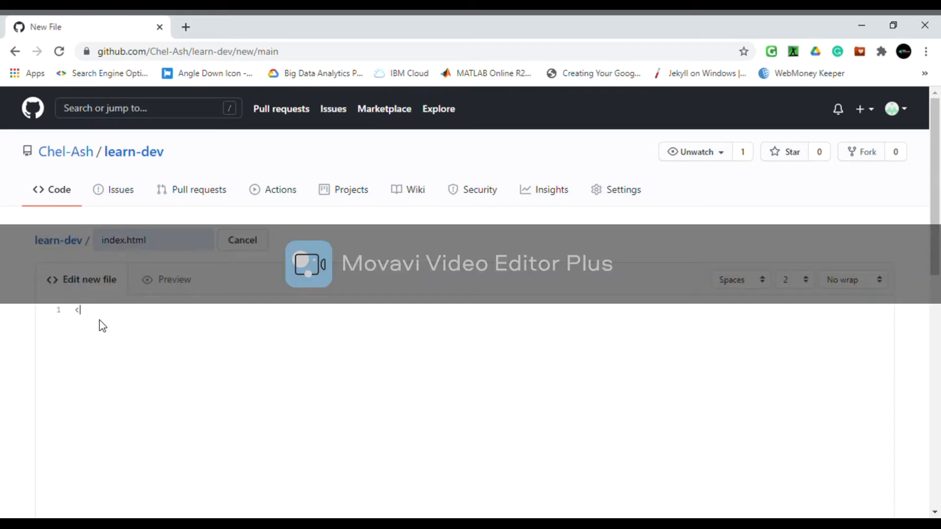
{"action": "type", "text": "tml>"}
{"action": "key", "text": "Return"}
{"action": "type", "text": "<head>"}
{"action": "key", "text": "Return"}
{"action": "type", "text": "<title"}
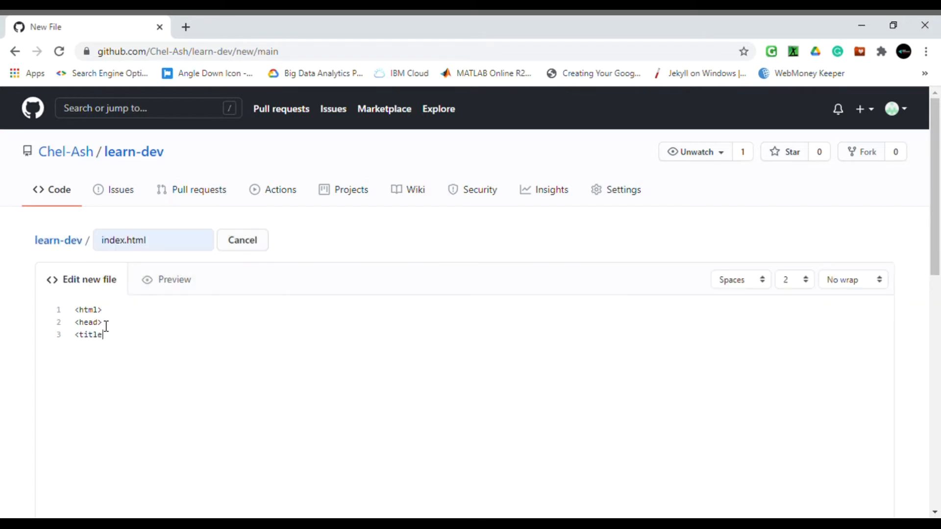
{"action": "type", "text": "> My new Webpage</titl"}
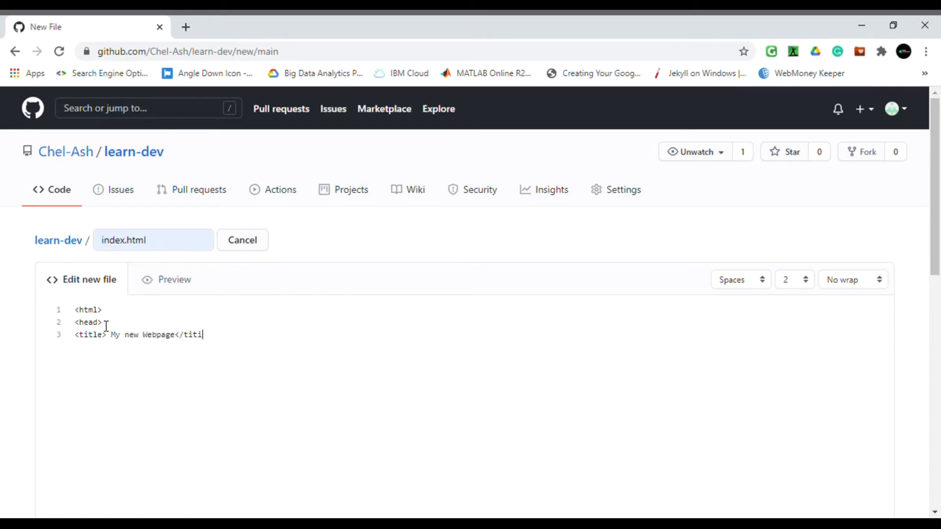
{"action": "key", "text": "BackSpace"}
{"action": "type", "text": "le>"}
{"action": "key", "text": "Return"}
{"action": "key", "text": "Return"}
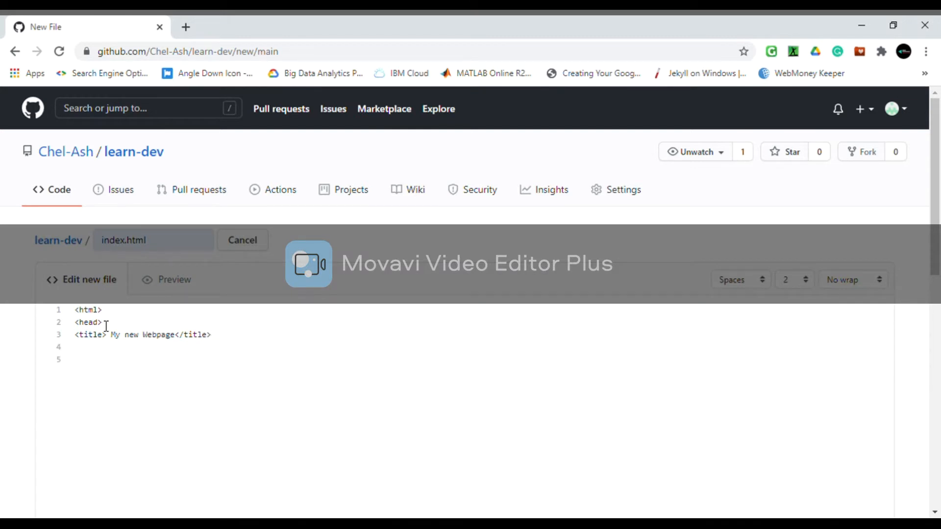
Add a body element reading "My newly hosted site on Netlify!" and the closing html tag
{"action": "type", "text": "<bodty"}
{"action": "key", "text": "BackSpace"}
{"action": "key", "text": "BackSpace"}
{"action": "type", "text": "y> My newly hosted"}
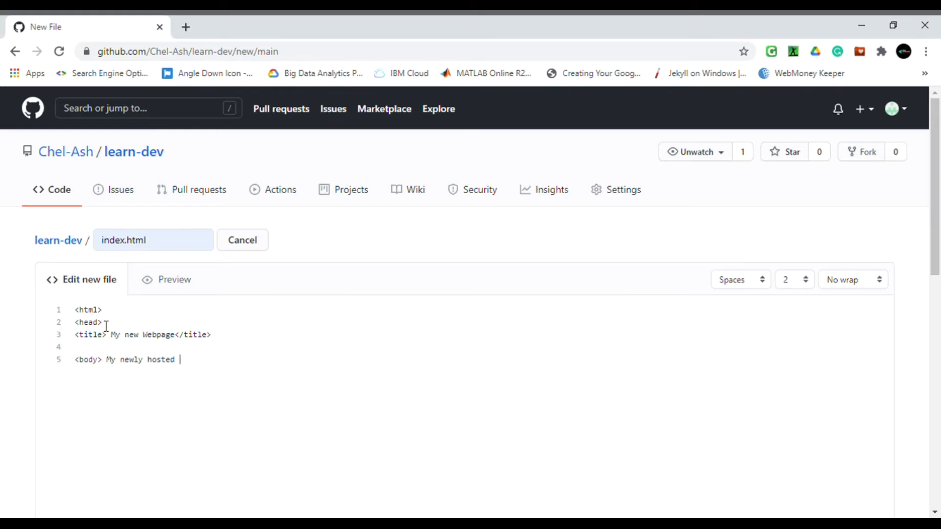
{"action": "type", "text": " site on Netlify!</bod"}
{"action": "key", "text": "BackSpace"}
{"action": "key", "text": "BackSpace"}
{"action": "type", "text": "dy>"}
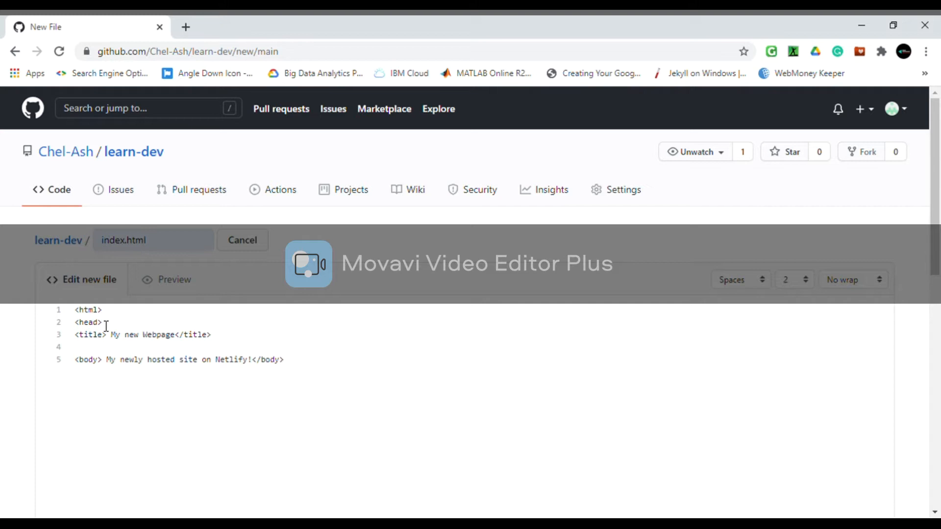
{"action": "key", "text": "Return"}
{"action": "type", "text": "ml>"}
Review the HTML code in index.html, highlighting the title and body text
{"action": "left_click_drag", "start_coordinate": [106, 390], "coordinate": [69, 315]}
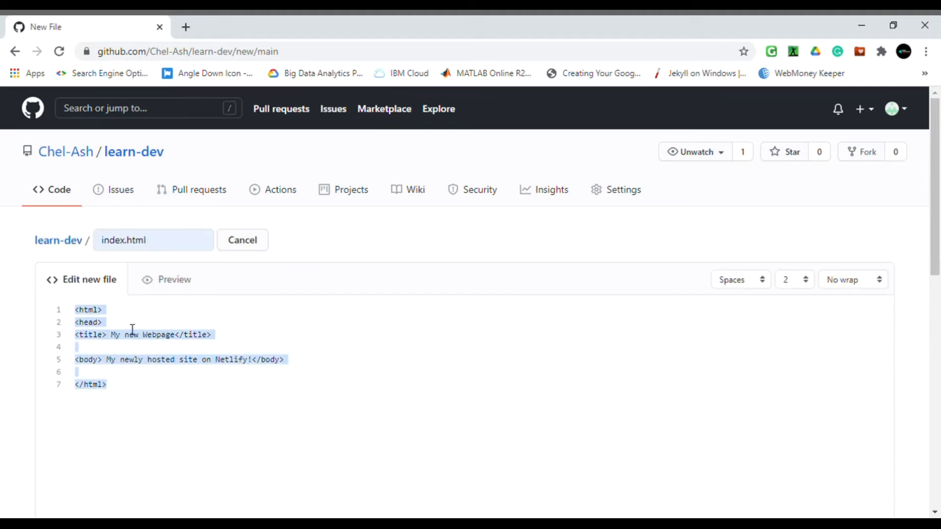
{"action": "left_click", "coordinate": [114, 336]}
{"action": "left_click_drag", "start_coordinate": [108, 337], "coordinate": [180, 340]}
{"action": "left_click_drag", "start_coordinate": [104, 365], "coordinate": [253, 366]}
{"action": "left_click_drag", "start_coordinate": [181, 347], "coordinate": [103, 349]}
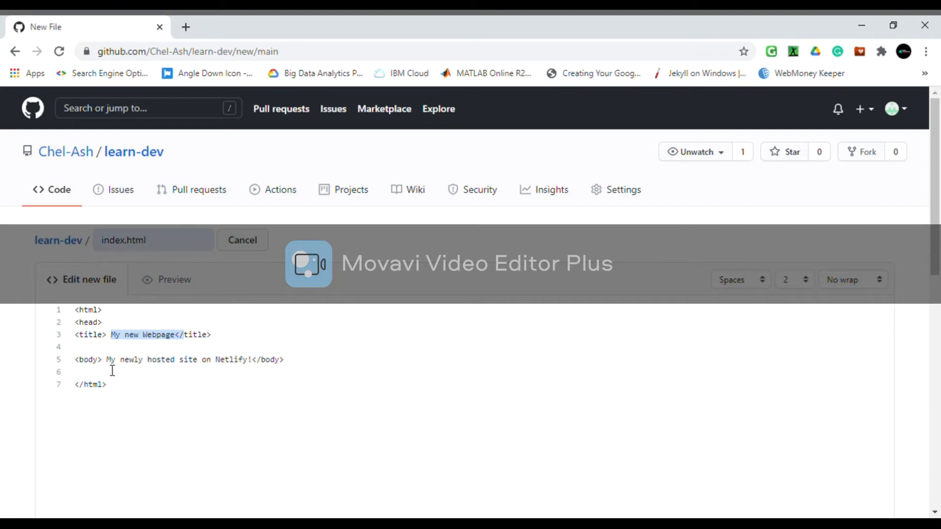
{"action": "left_click_drag", "start_coordinate": [107, 362], "coordinate": [289, 360]}
{"action": "key", "text": "ctrl+a"}
{"action": "left_click_drag", "start_coordinate": [137, 130], "coordinate": [482, 292]}
{"action": "left_click", "coordinate": [179, 406]}
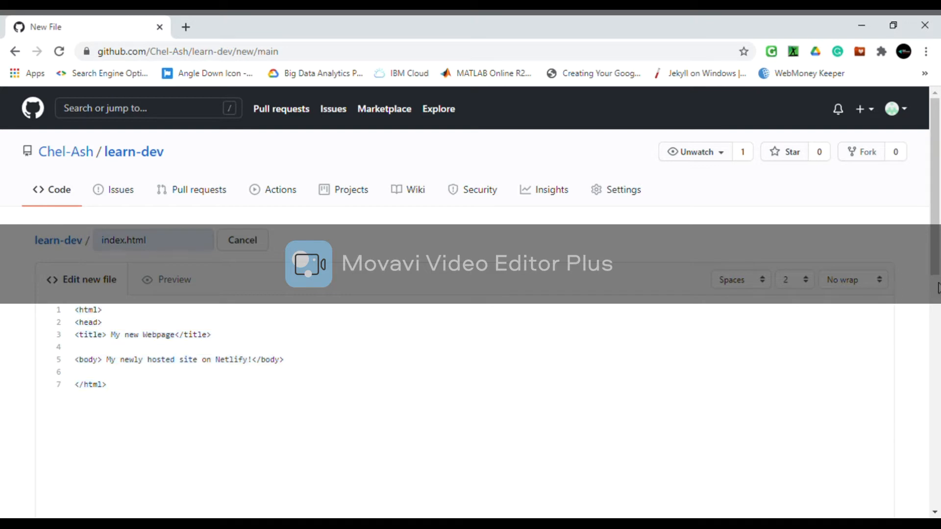
Commit the new index.html file directly to the main branch
{"action": "left_click_drag", "start_coordinate": [939, 205], "coordinate": [940, 436]}
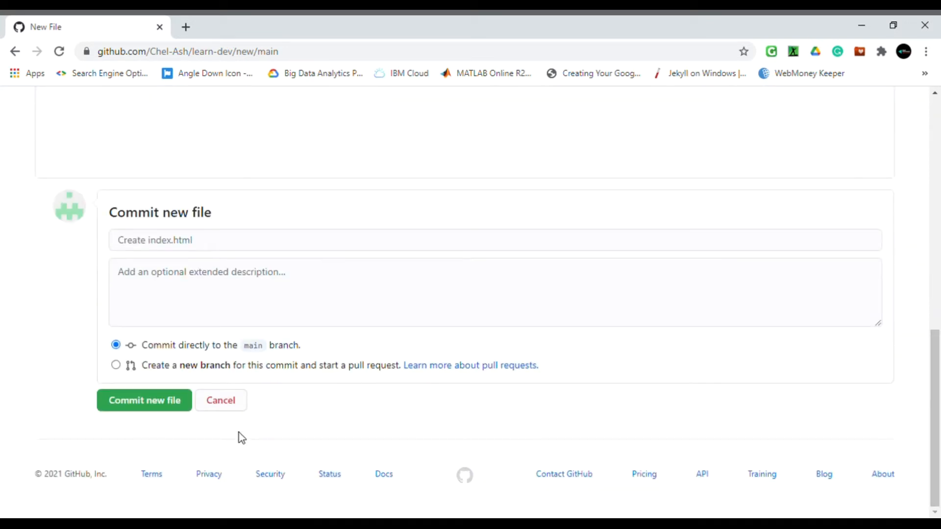
{"action": "left_click", "coordinate": [171, 406]}
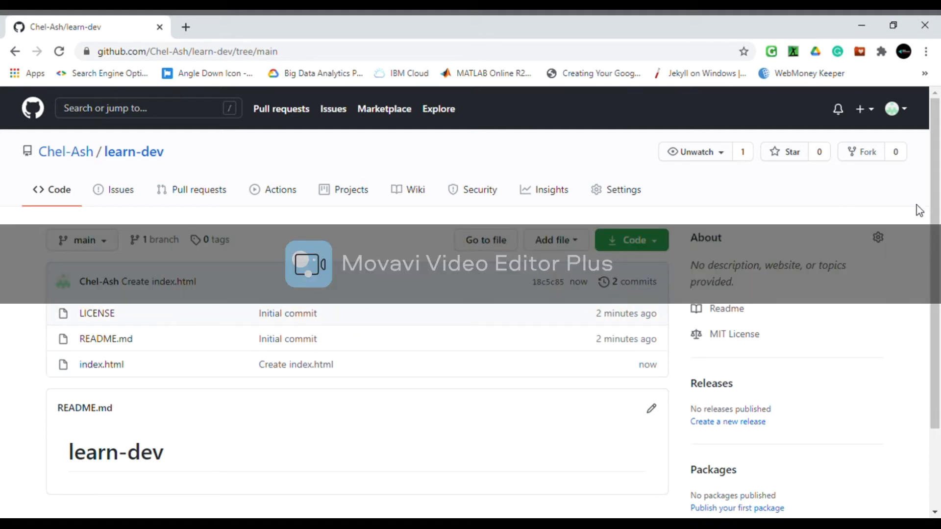
{"action": "scroll", "coordinate": [939, 217], "scroll_direction": "down", "scroll_amount": 3}
{"action": "scroll", "coordinate": [939, 217], "scroll_direction": "up", "scroll_amount": 3}
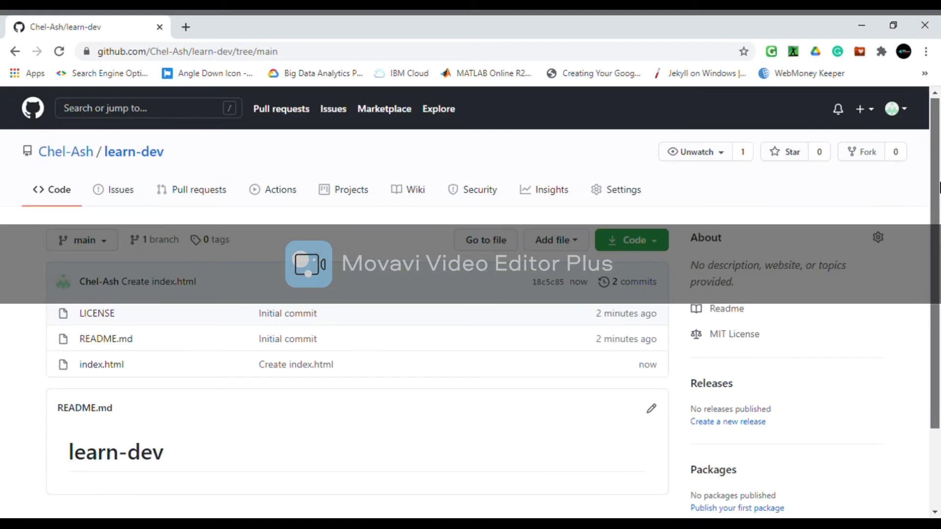
Search the web for "netlify login" in a new browser tab and open Netlify's Log in page
{"action": "left_click", "coordinate": [185, 29]}
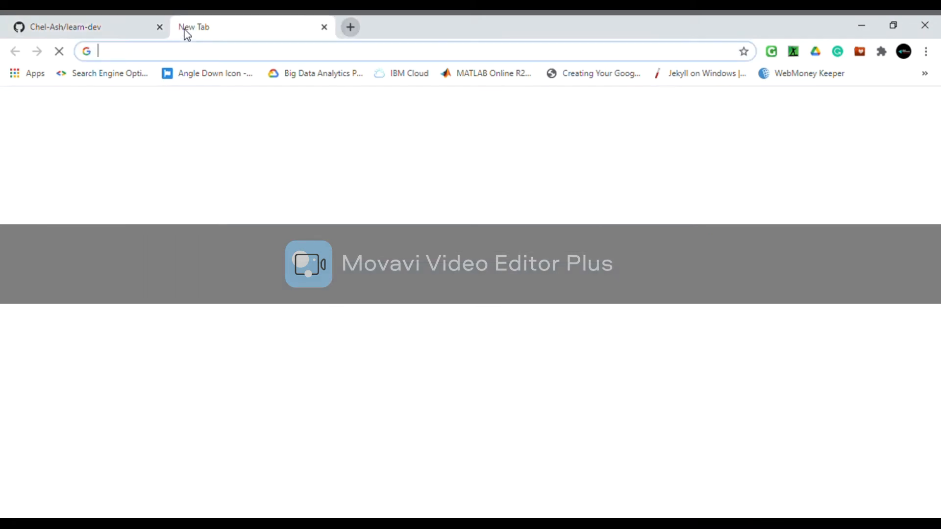
{"action": "type", "text": "netlify"}
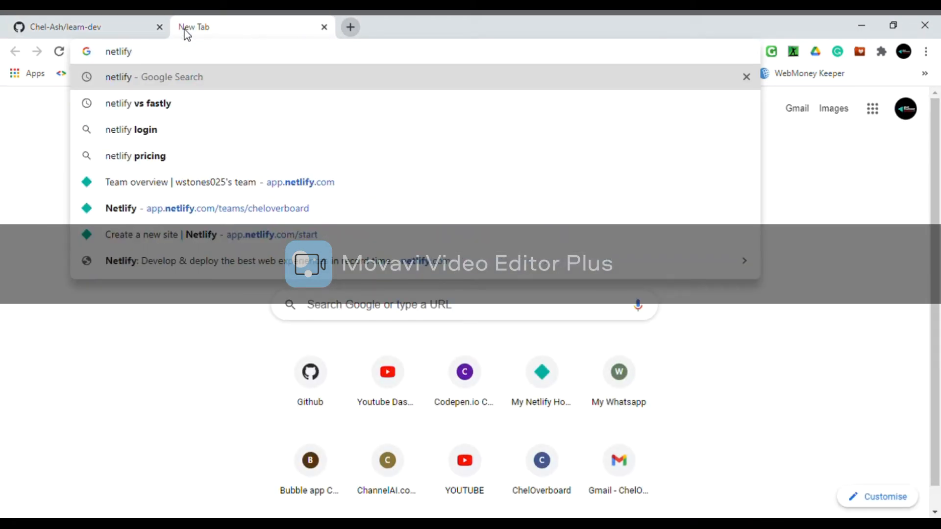
{"action": "left_click", "coordinate": [125, 129]}
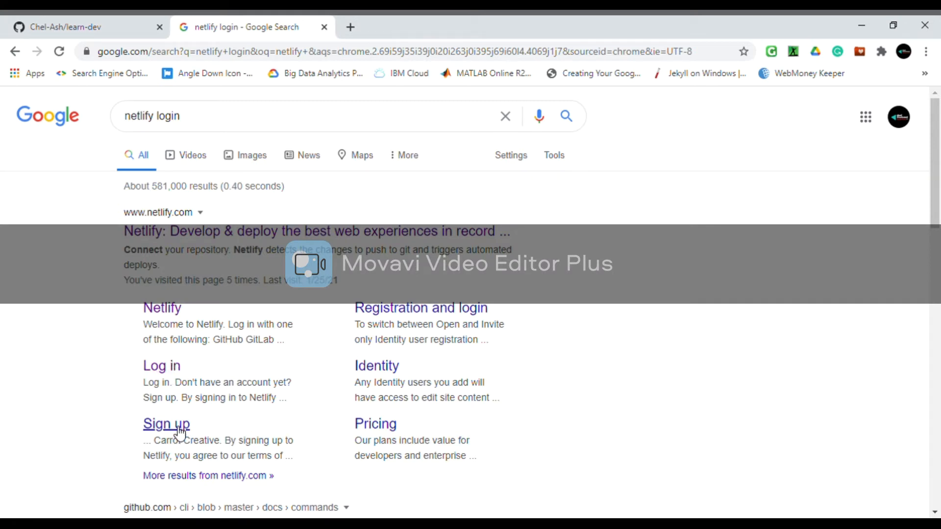
{"action": "left_click", "coordinate": [180, 373]}
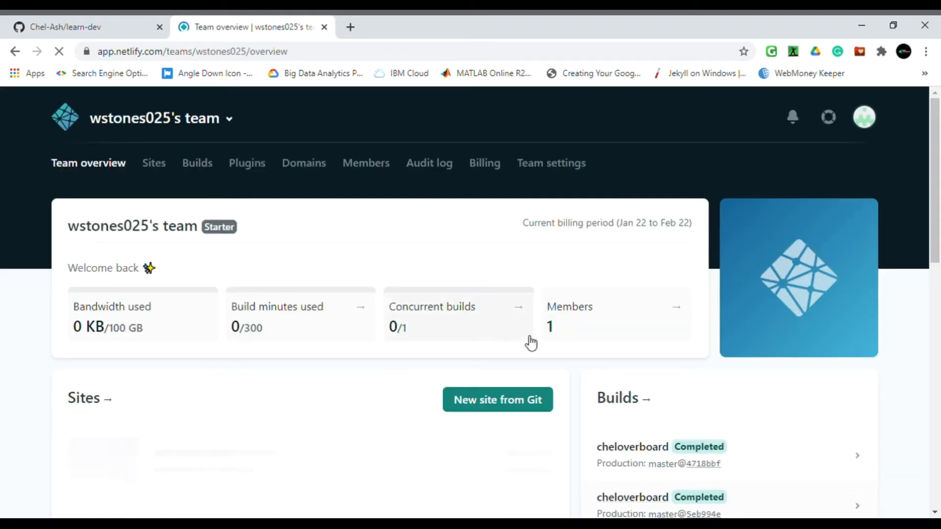
Start a new site from Git with GitHub as the provider and pick the learn-dev repository
{"action": "left_click_drag", "start_coordinate": [937, 208], "coordinate": [940, 303]}
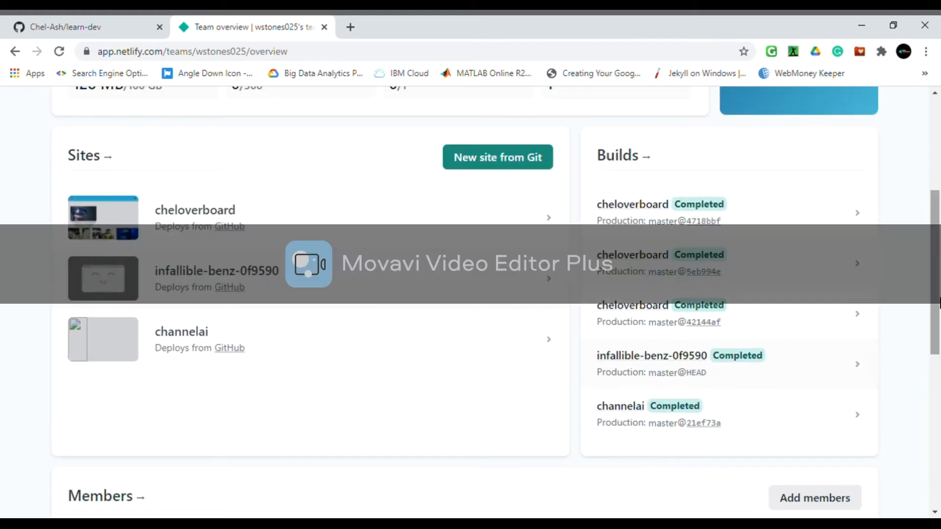
{"action": "left_click", "coordinate": [520, 159]}
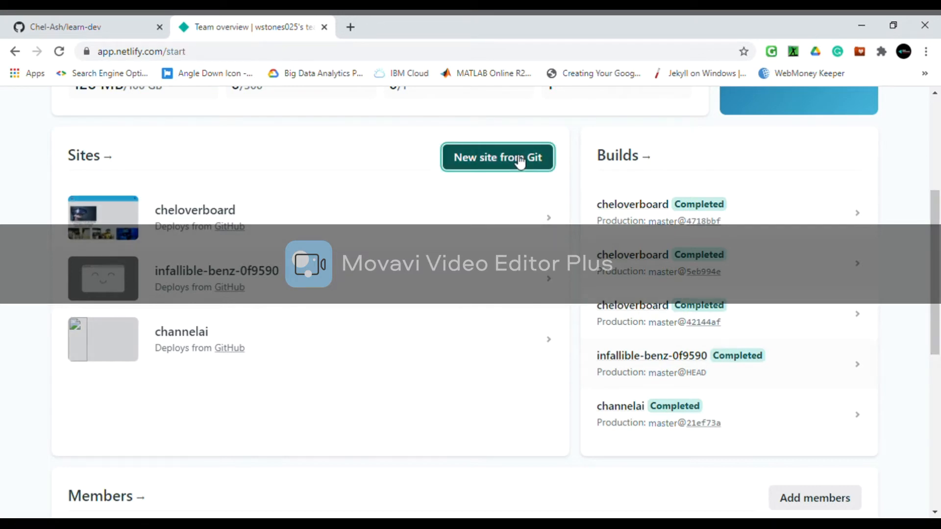
{"action": "left_click_drag", "start_coordinate": [939, 224], "coordinate": [939, 285]}
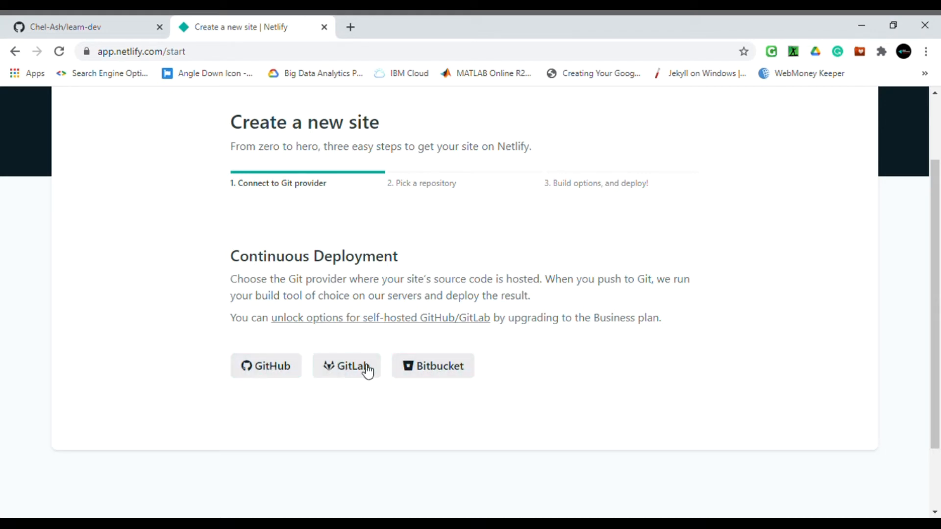
{"action": "left_click", "coordinate": [277, 368]}
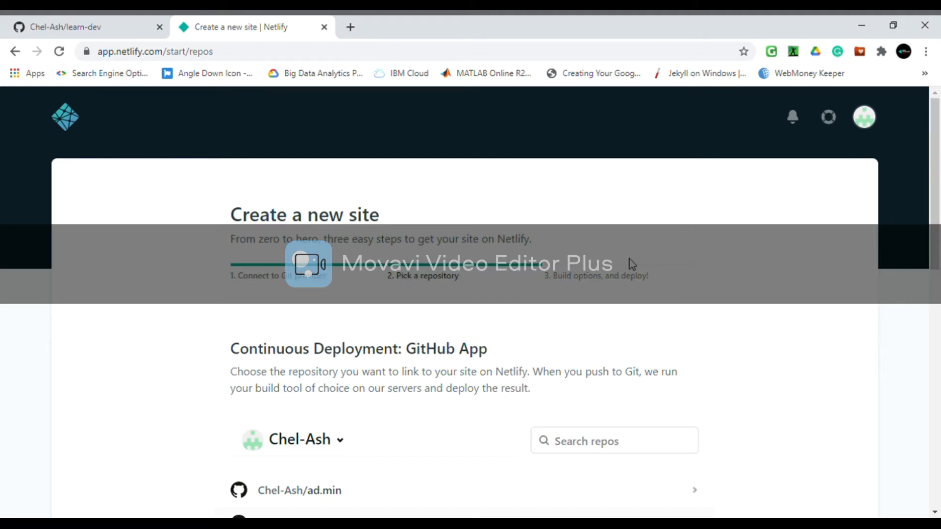
{"action": "left_click_drag", "start_coordinate": [939, 206], "coordinate": [939, 407]}
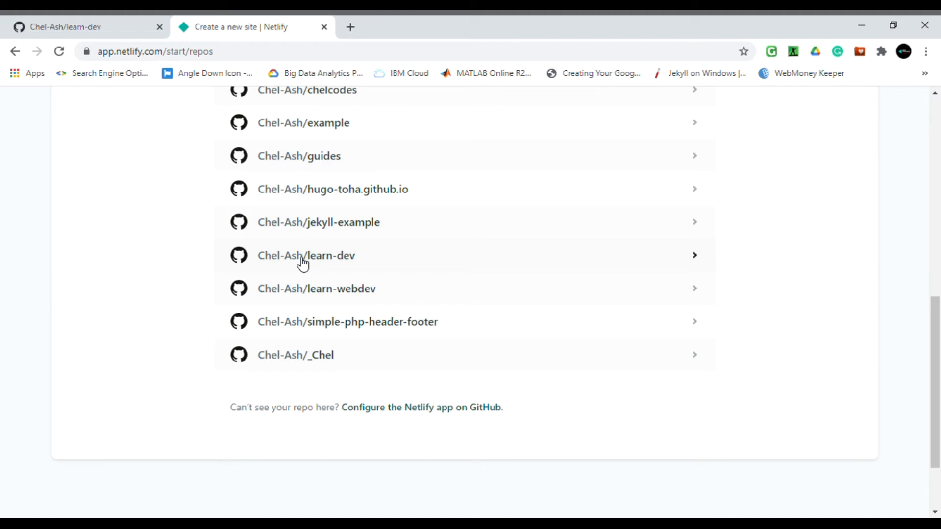
{"action": "left_click", "coordinate": [362, 261]}
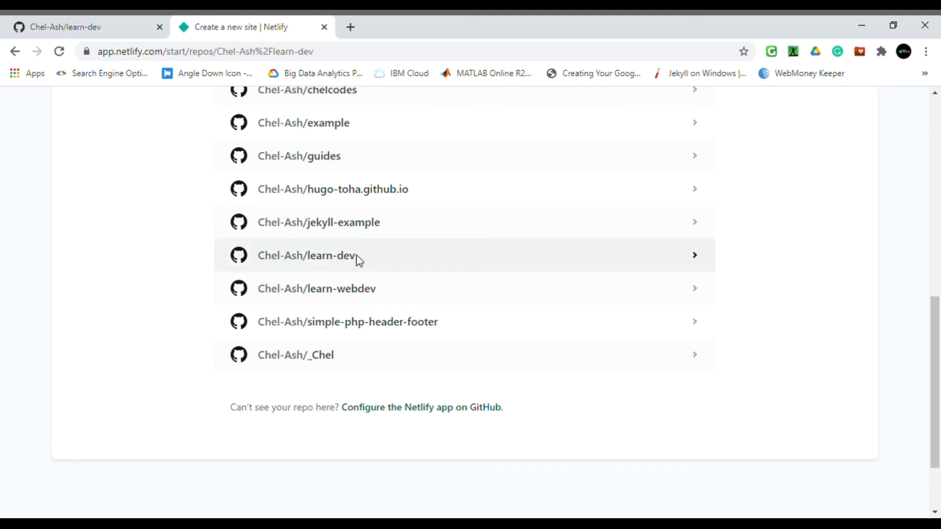
Check which branches are offered for deployment in the deploy settings of learn-dev
{"action": "left_click_drag", "start_coordinate": [939, 190], "coordinate": [939, 313]}
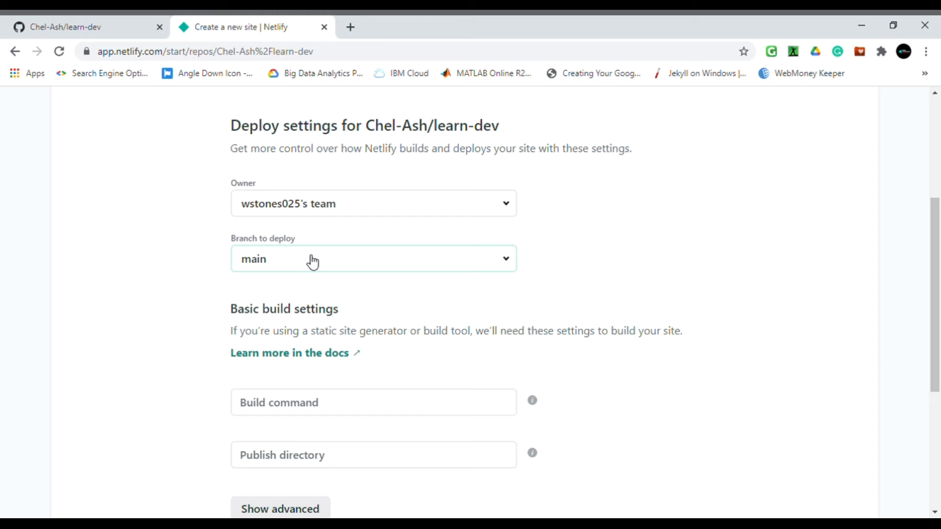
{"action": "left_click", "coordinate": [313, 262]}
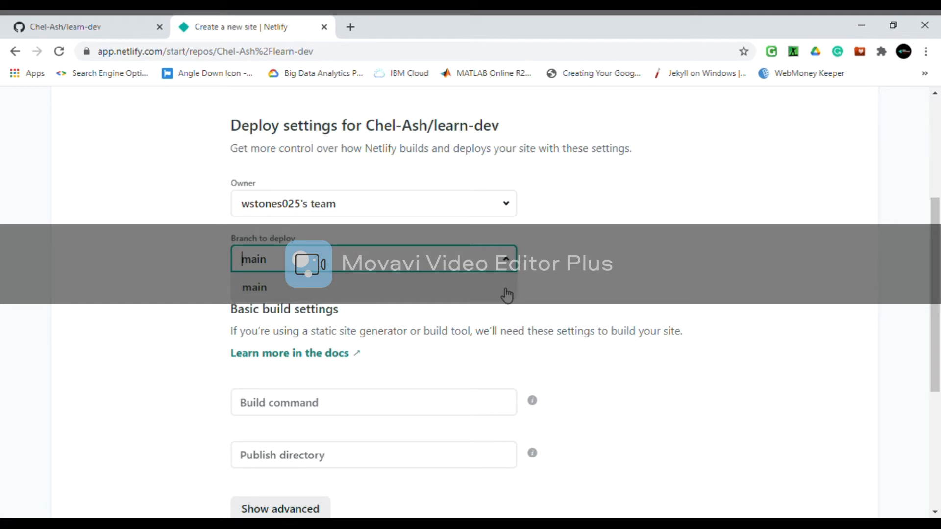
{"action": "left_click", "coordinate": [505, 259]}
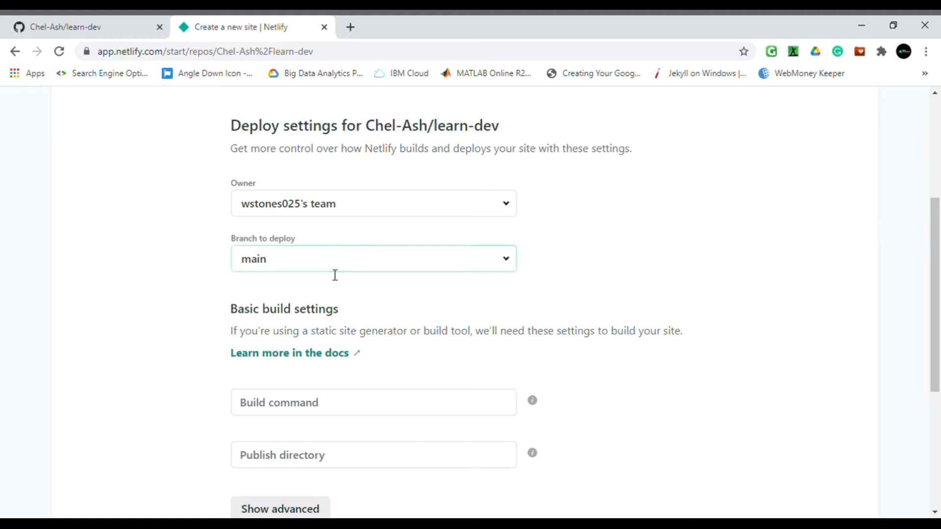
{"action": "left_click", "coordinate": [258, 267]}
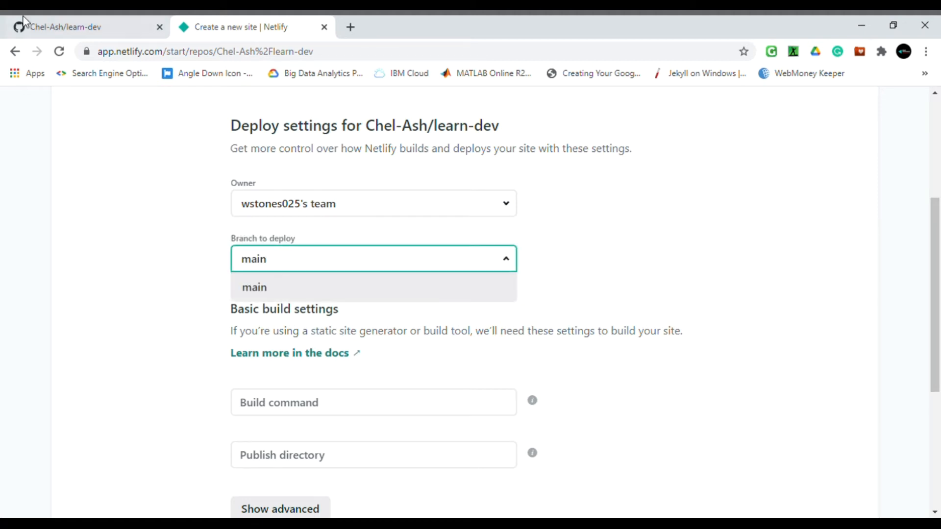
Switch to GitHub and check the source branch options for GitHub Pages in the learn-dev repository settings
{"action": "left_click", "coordinate": [60, 20]}
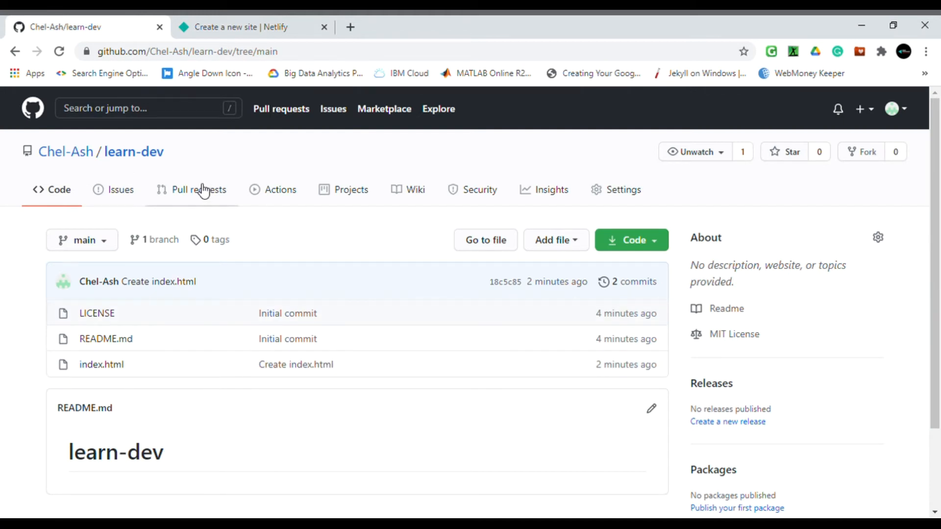
{"action": "left_click", "coordinate": [625, 191]}
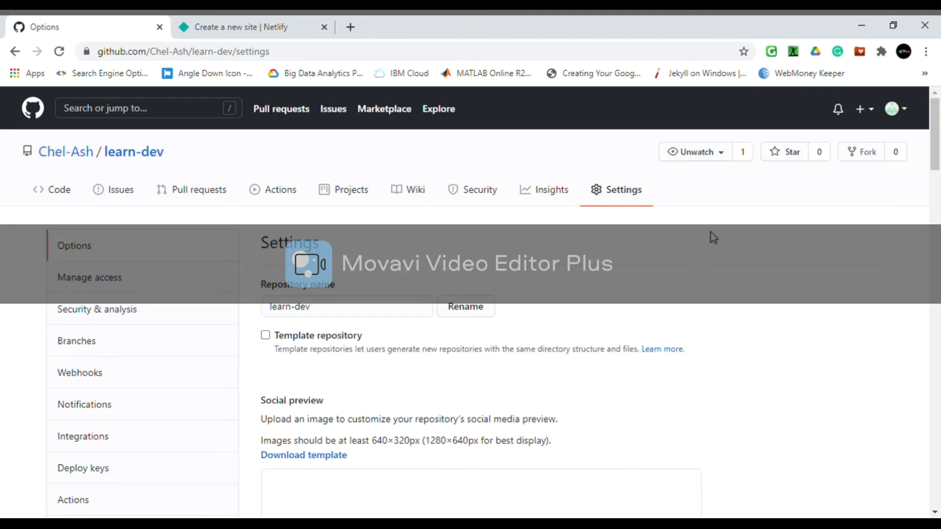
{"action": "left_click_drag", "start_coordinate": [936, 162], "coordinate": [940, 459]}
{"action": "left_click", "coordinate": [302, 279]}
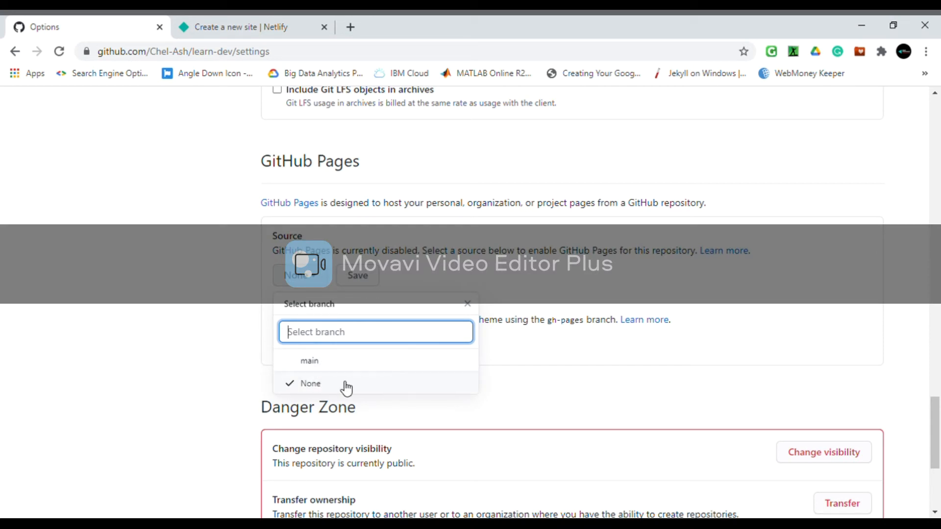
{"action": "left_click", "coordinate": [605, 238]}
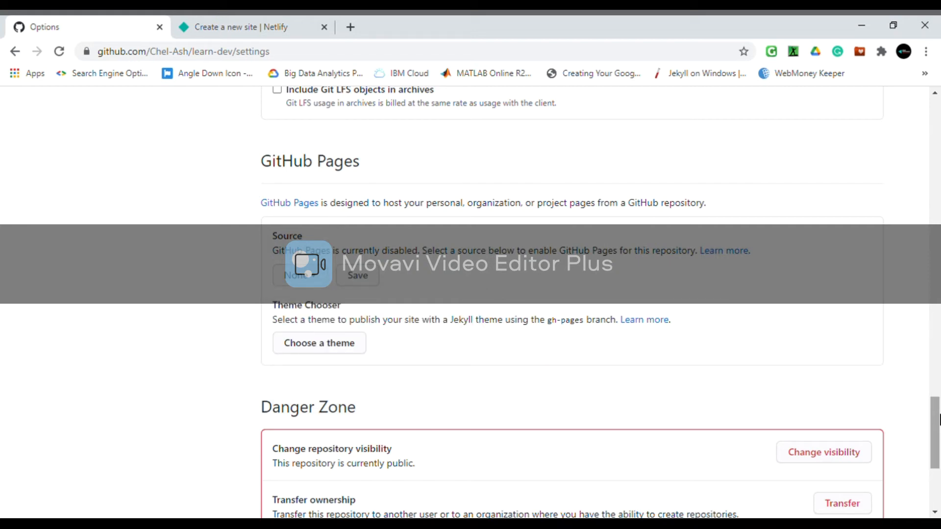
{"action": "left_click_drag", "start_coordinate": [938, 419], "coordinate": [939, 276]}
Return to Netlify's new site setup and look at the branch to deploy choices again
{"action": "left_click", "coordinate": [269, 25]}
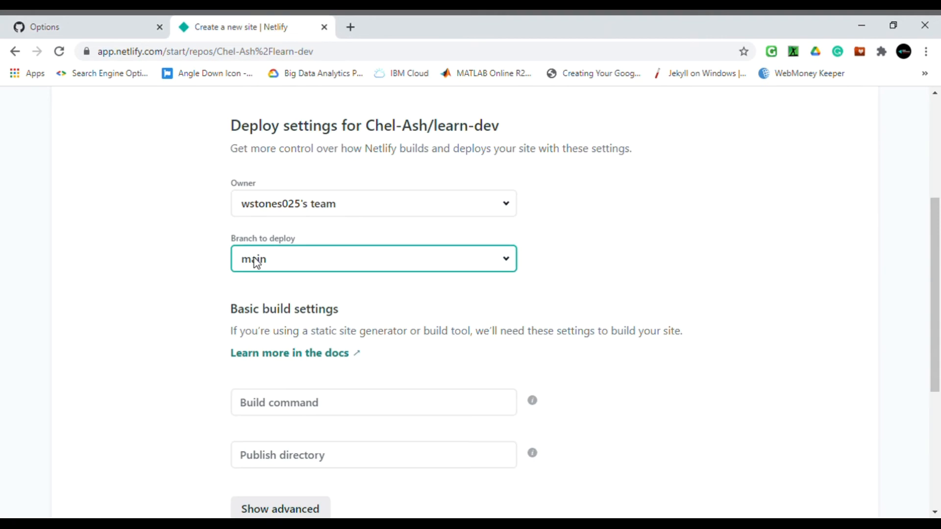
{"action": "left_click", "coordinate": [288, 258]}
{"action": "left_click", "coordinate": [313, 272]}
{"action": "left_click", "coordinate": [343, 267]}
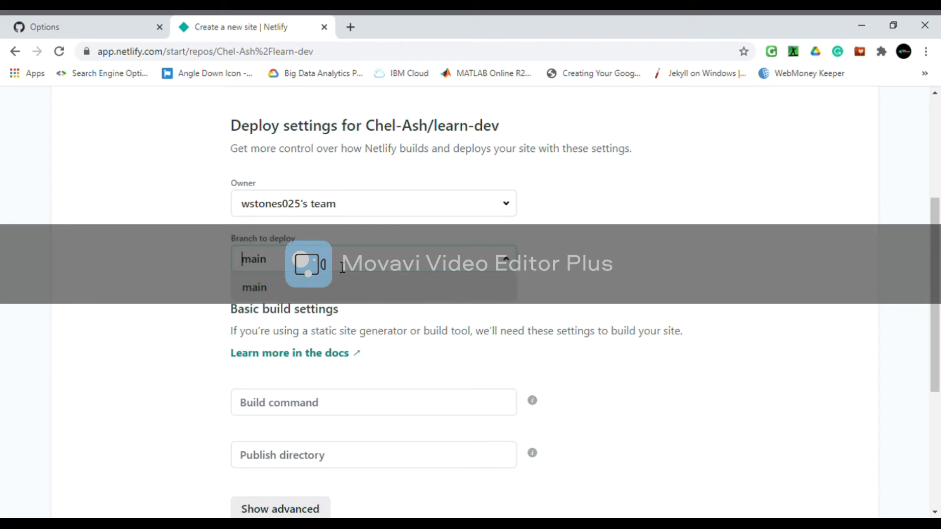
{"action": "left_click", "coordinate": [343, 268]}
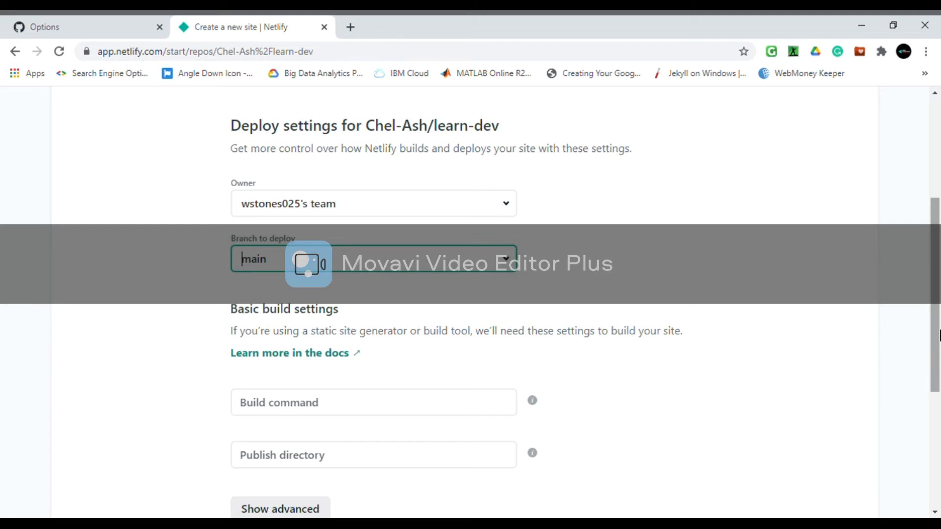
Review the basic build settings, highlighting the static site generator note and examining the build command and publish directory fields
{"action": "scroll", "coordinate": [470, 294], "scroll_direction": "down", "scroll_amount": 3}
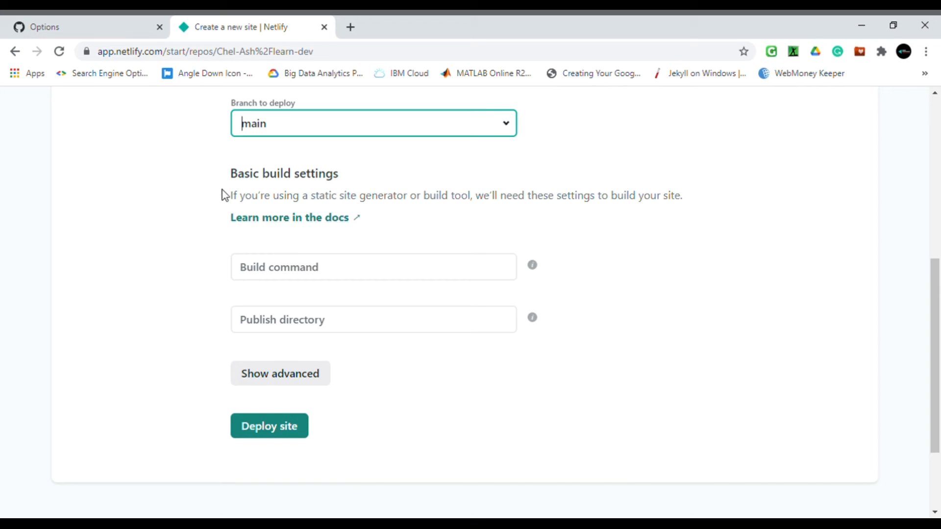
{"action": "left_click_drag", "start_coordinate": [226, 196], "coordinate": [708, 204]}
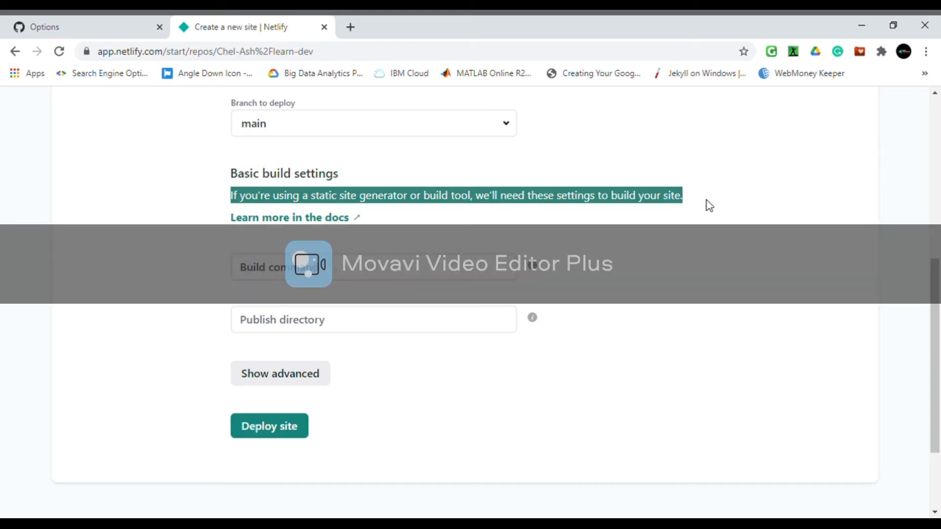
{"action": "left_click", "coordinate": [408, 270]}
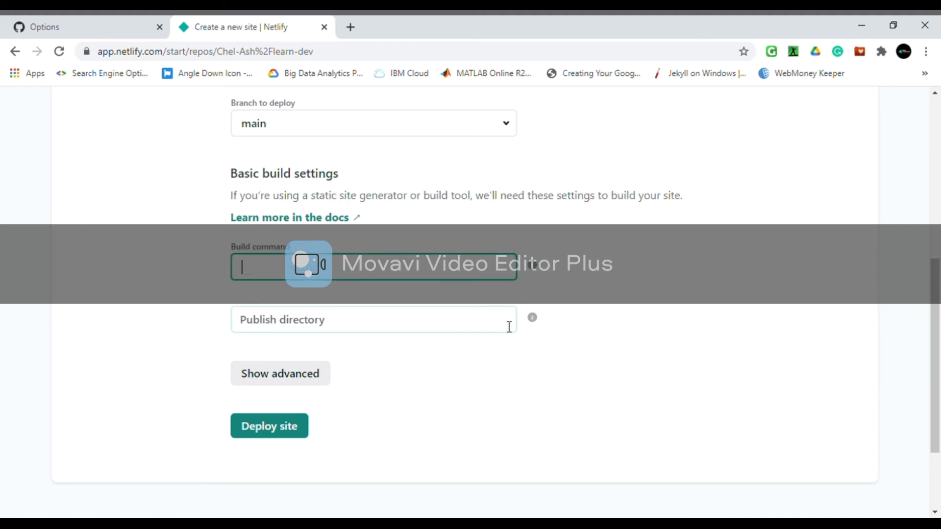
{"action": "left_click", "coordinate": [456, 323]}
{"action": "left_click", "coordinate": [335, 273]}
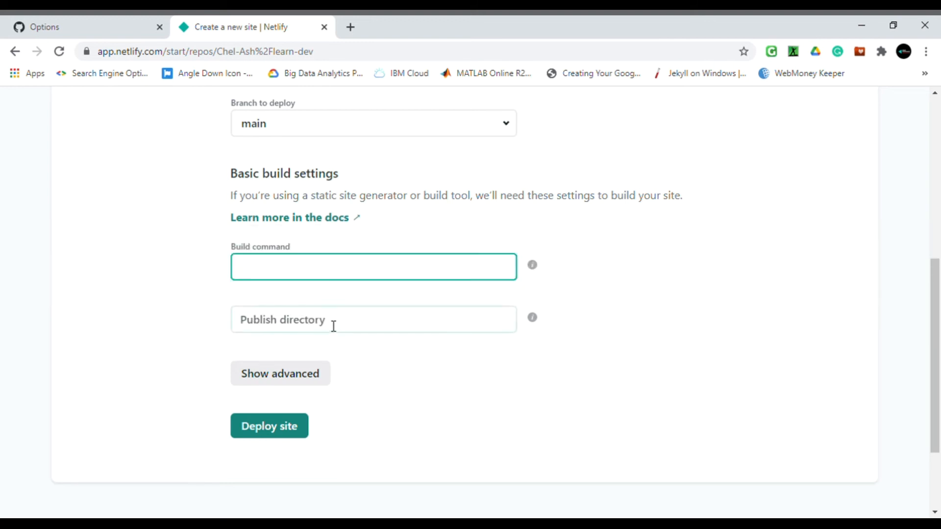
{"action": "left_click", "coordinate": [333, 326]}
{"action": "left_click", "coordinate": [371, 277]}
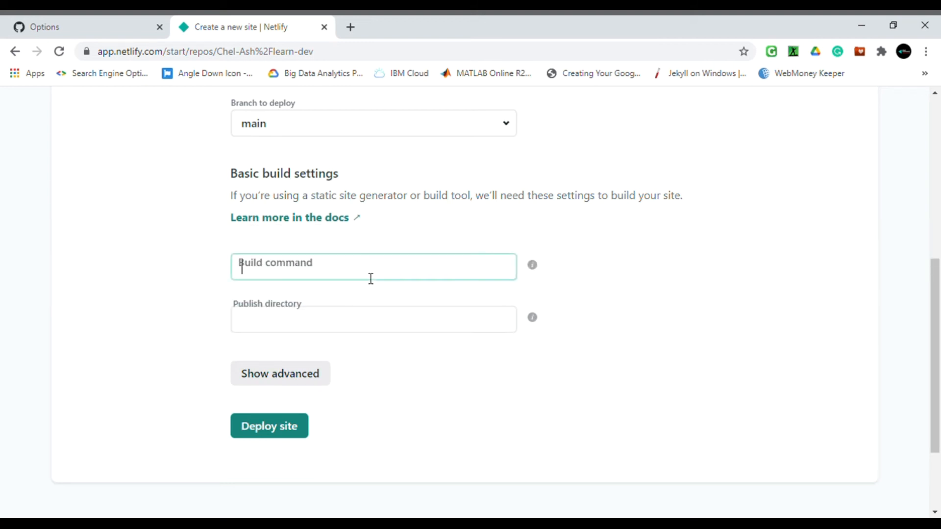
{"action": "left_click", "coordinate": [309, 321]}
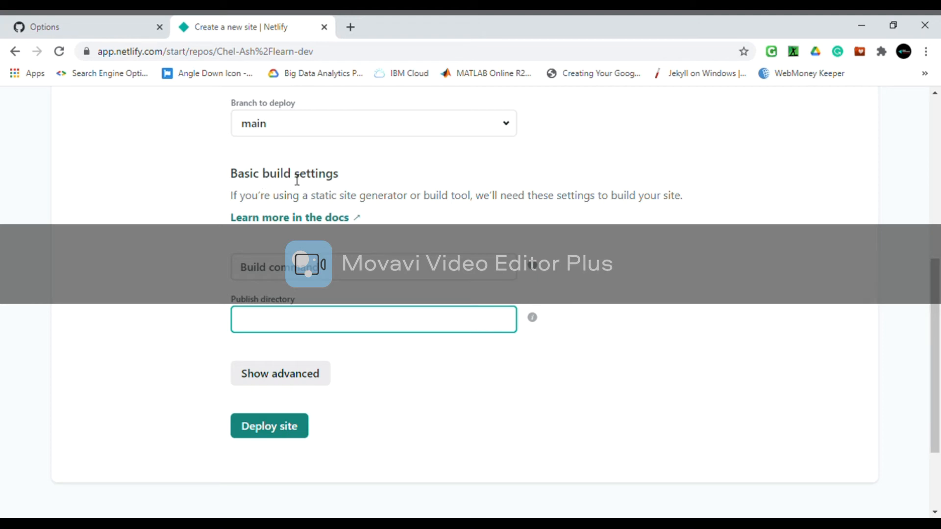
{"action": "left_click_drag", "start_coordinate": [292, 181], "coordinate": [239, 185]}
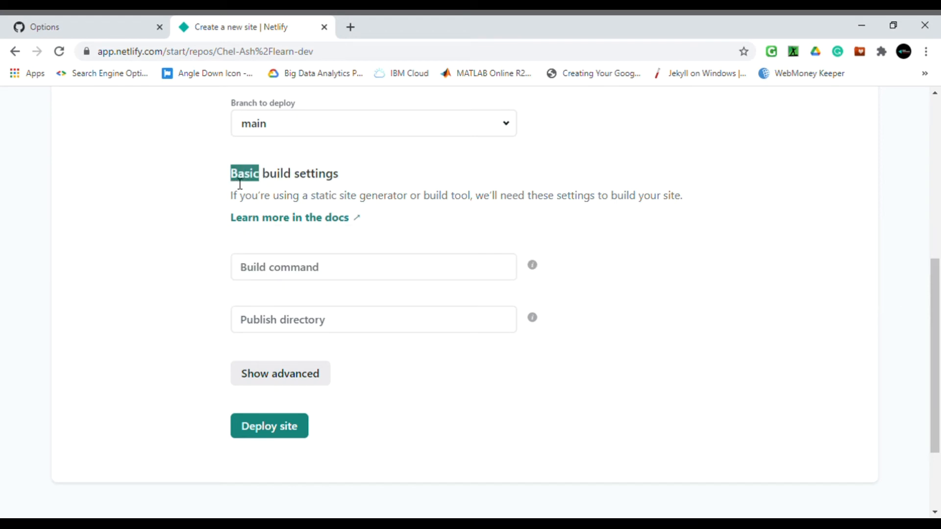
{"action": "left_click", "coordinate": [265, 181]}
{"action": "left_click_drag", "start_coordinate": [265, 179], "coordinate": [295, 183]}
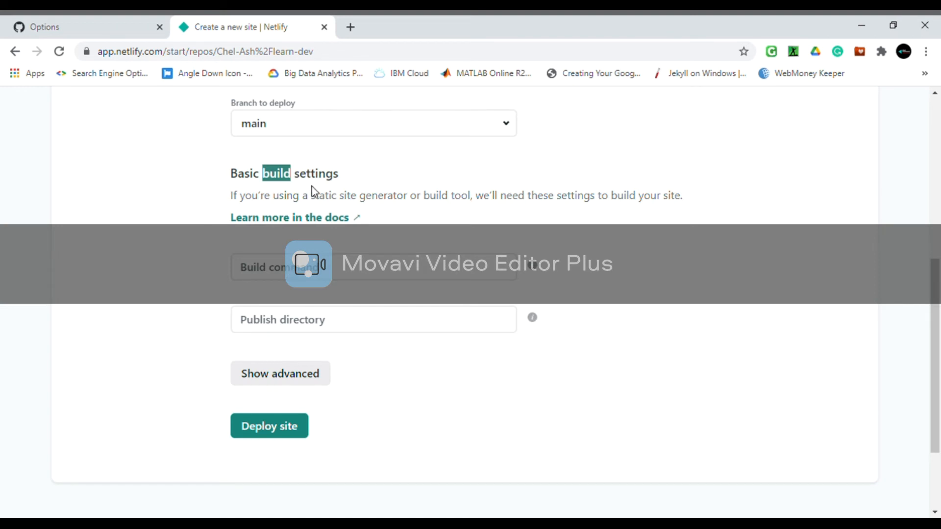
{"action": "left_click", "coordinate": [310, 267]}
{"action": "left_click", "coordinate": [311, 324]}
{"action": "left_click", "coordinate": [361, 277]}
{"action": "left_click", "coordinate": [311, 321]}
{"action": "left_click", "coordinate": [363, 278]}
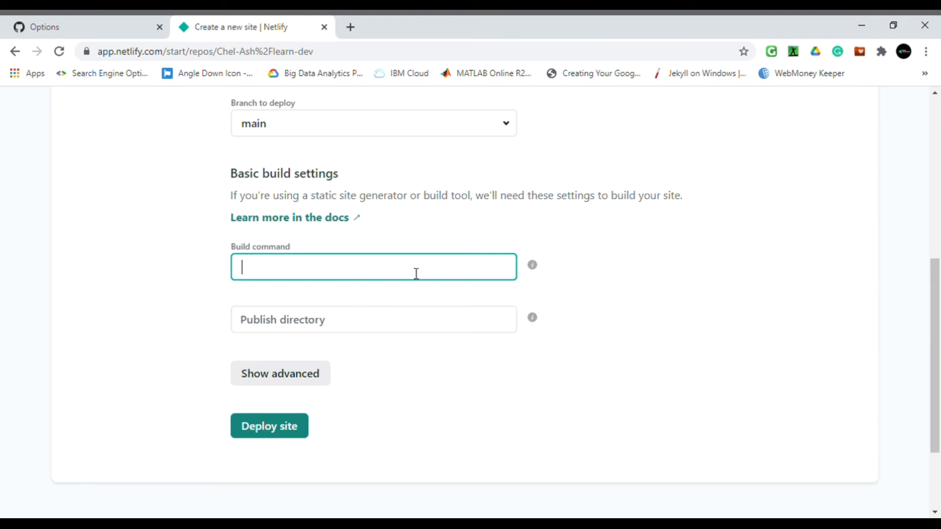
{"action": "left_click", "coordinate": [348, 327]}
{"action": "left_click", "coordinate": [300, 273]}
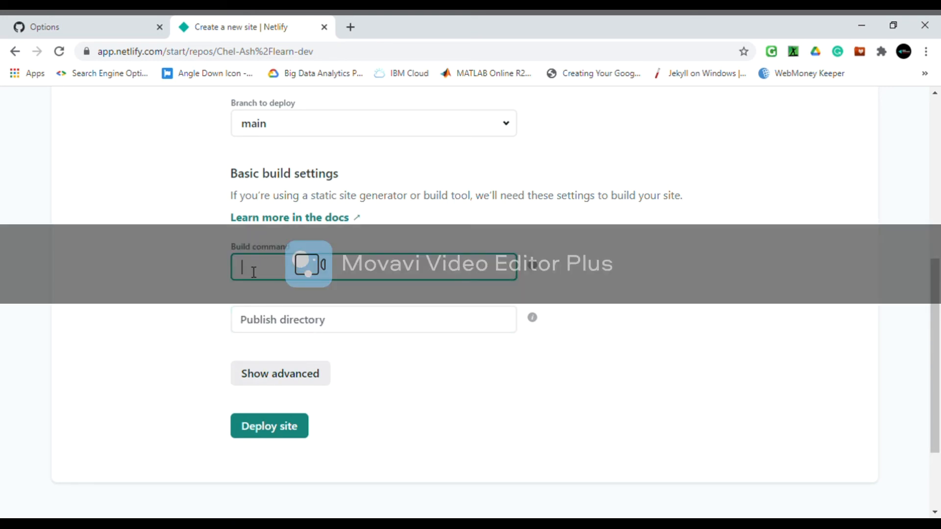
{"action": "left_click", "coordinate": [280, 326]}
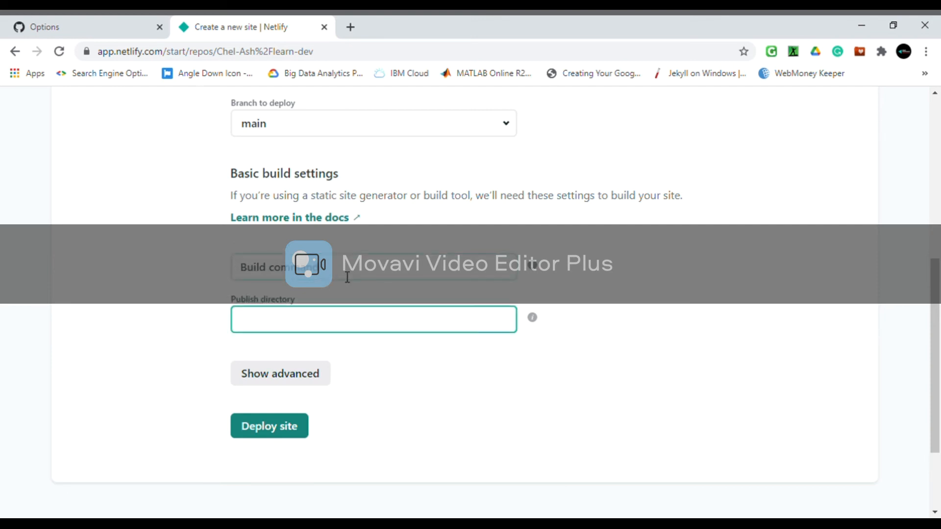
{"action": "left_click", "coordinate": [666, 277]}
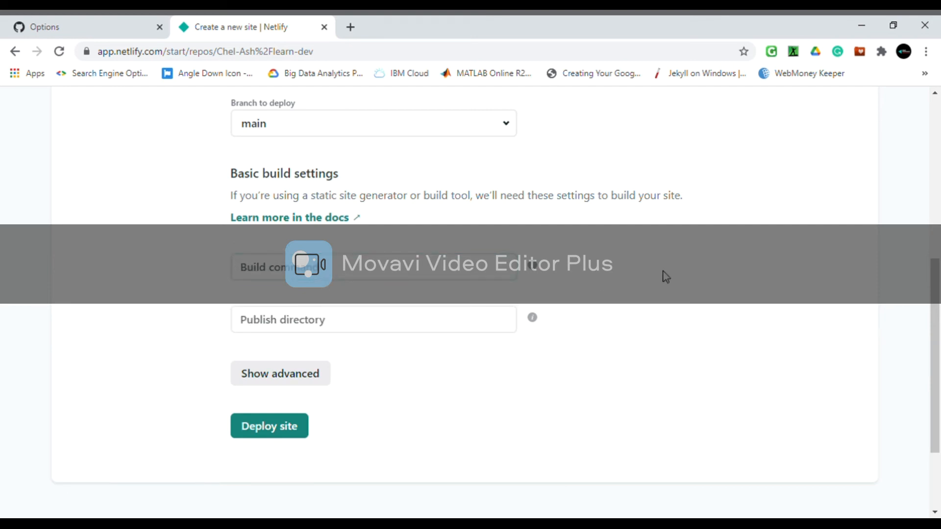
View the learn-dev repository's code page on GitHub and return to the Netlify deploy settings
{"action": "left_click", "coordinate": [33, 20]}
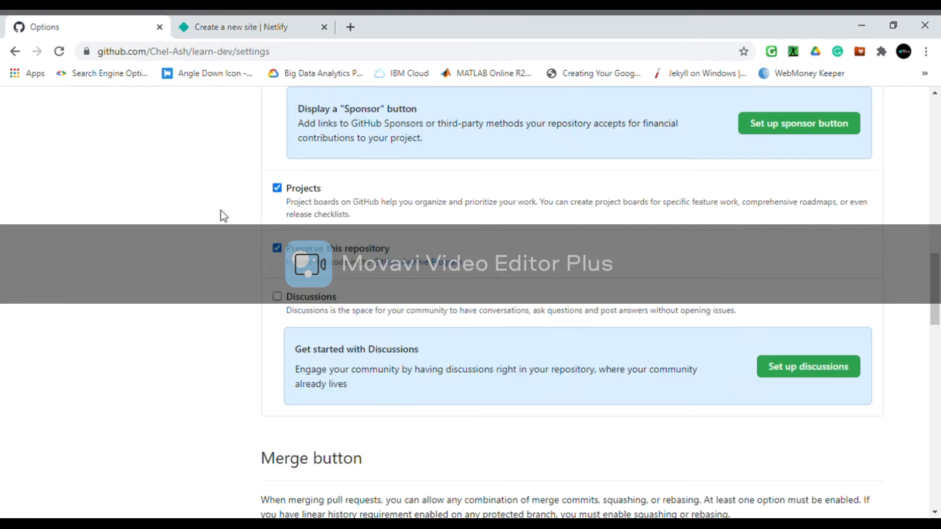
{"action": "left_click_drag", "start_coordinate": [936, 294], "coordinate": [940, 119]}
{"action": "left_click", "coordinate": [69, 190]}
{"action": "left_click", "coordinate": [191, 16]}
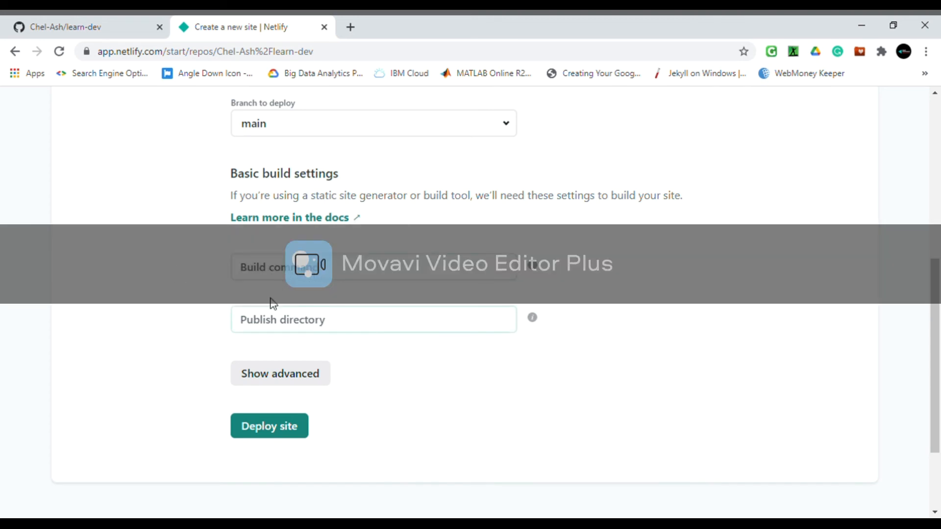
Try "jekyll build" as the build command and "_site" as the publish directory in the basic build settings
{"action": "left_click", "coordinate": [293, 271]}
{"action": "type", "text": "jek"}
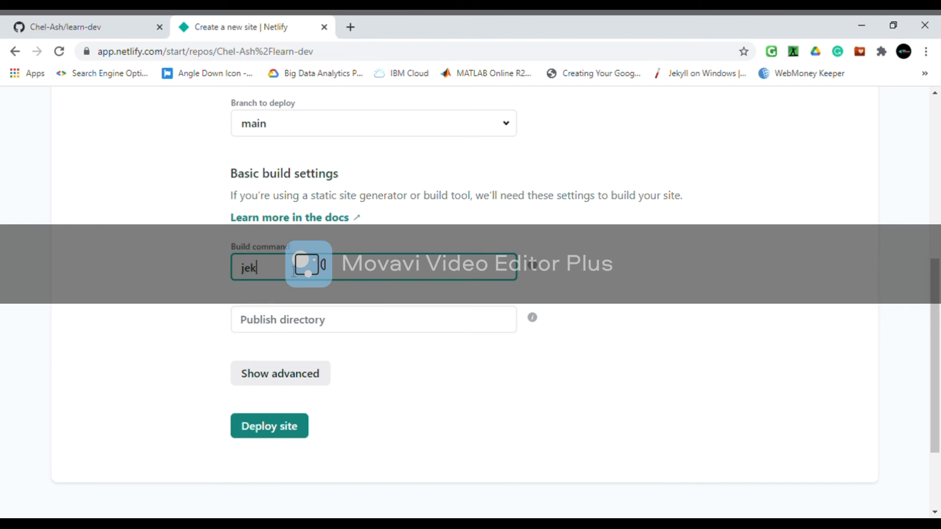
{"action": "type", "text": "yll build"}
{"action": "left_click", "coordinate": [295, 319]}
{"action": "type", "text": "_site"}
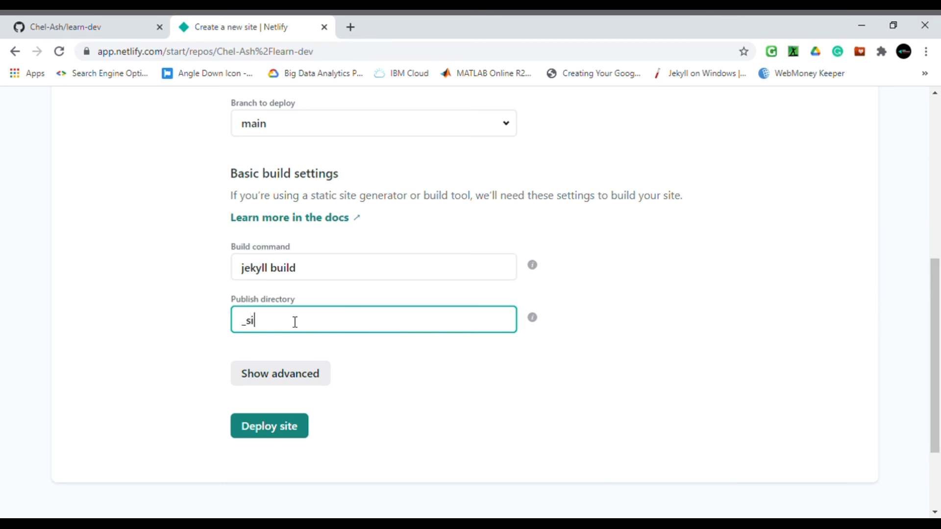
Try "public" as the publish directory and clear both the publish directory and build command fields
{"action": "key", "text": "BackSpace"}
{"action": "key", "text": "BackSpace"}
{"action": "key", "text": "BackSpace"}
{"action": "key", "text": "BackSpace"}
{"action": "key", "text": "BackSpace"}
{"action": "type", "text": "public"}
{"action": "key", "text": "BackSpace"}
{"action": "key", "text": "BackSpace"}
{"action": "key", "text": "BackSpace"}
{"action": "key", "text": "BackSpace"}
{"action": "key", "text": "BackSpace"}
{"action": "key", "text": "BackSpace"}
{"action": "left_click_drag", "start_coordinate": [355, 268], "coordinate": [219, 278]}
{"action": "key", "text": "BackSpace"}
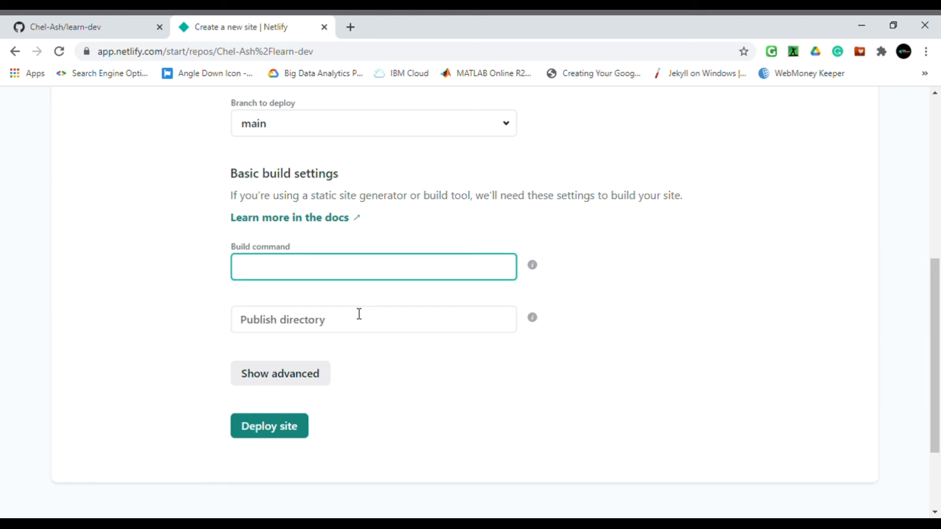
Deploy the site from the main branch with the build command and publish directory left empty
{"action": "left_click", "coordinate": [628, 289]}
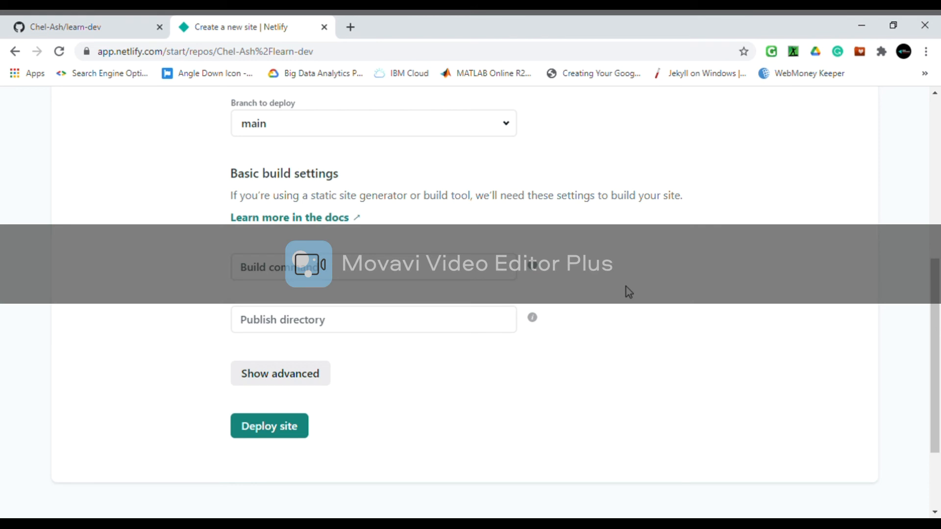
{"action": "left_click", "coordinate": [270, 429]}
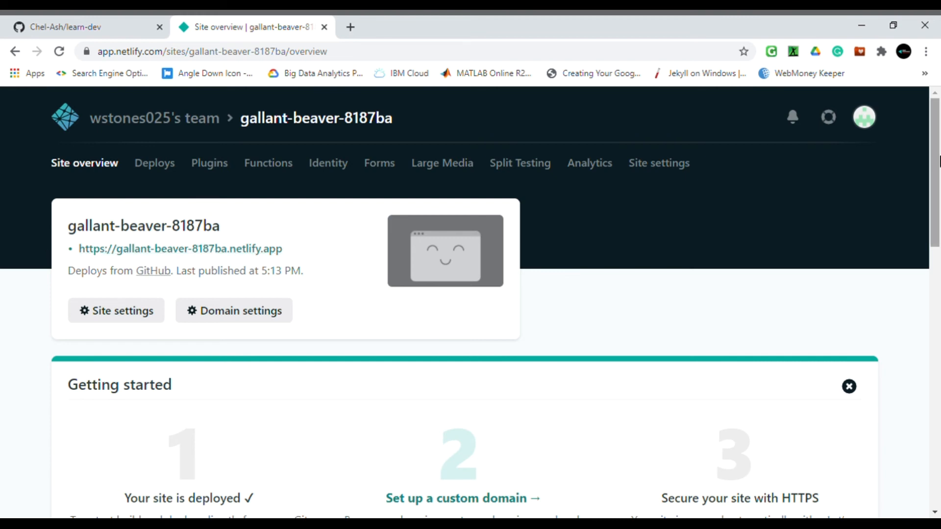
Look over the new site's overview and open the deployed page from its preview thumbnail to check its text
{"action": "left_click_drag", "start_coordinate": [939, 162], "coordinate": [939, 249]}
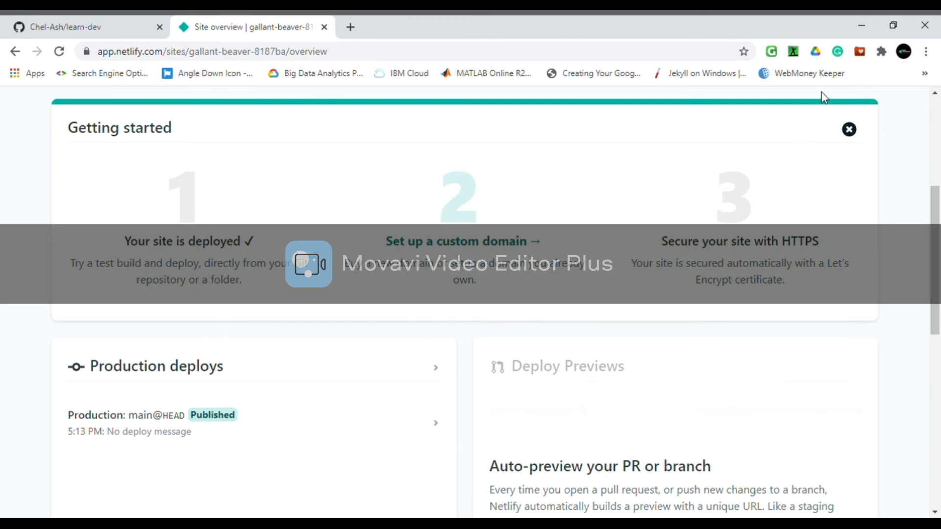
{"action": "left_click_drag", "start_coordinate": [936, 265], "coordinate": [938, 220]}
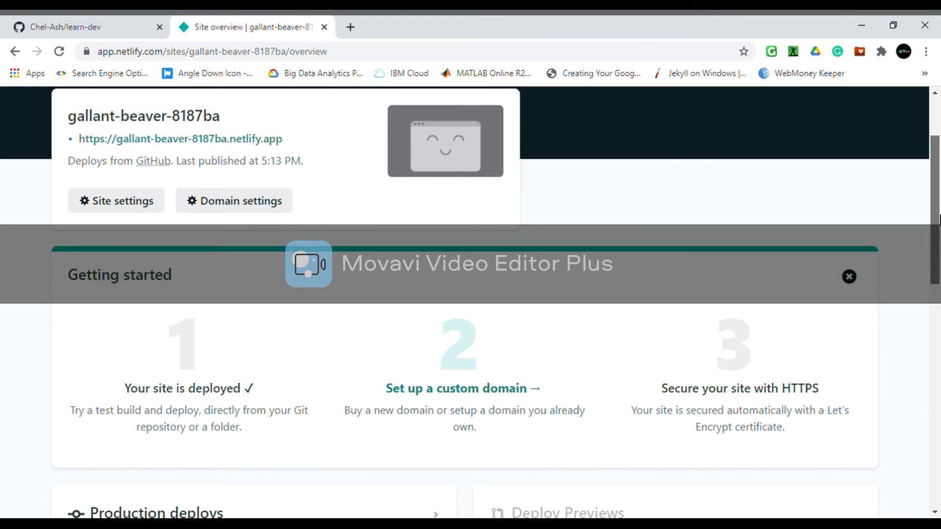
{"action": "left_click_drag", "start_coordinate": [938, 220], "coordinate": [938, 182]}
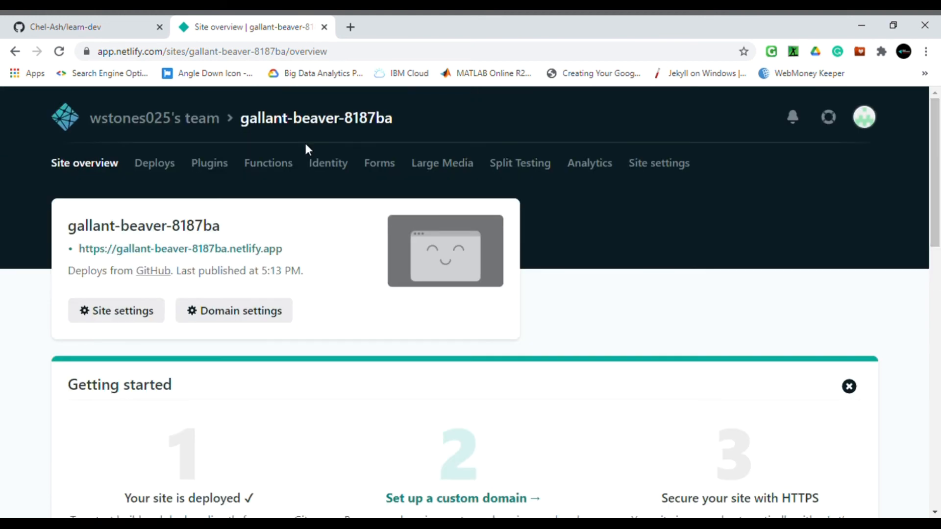
{"action": "left_click_drag", "start_coordinate": [937, 189], "coordinate": [938, 213]}
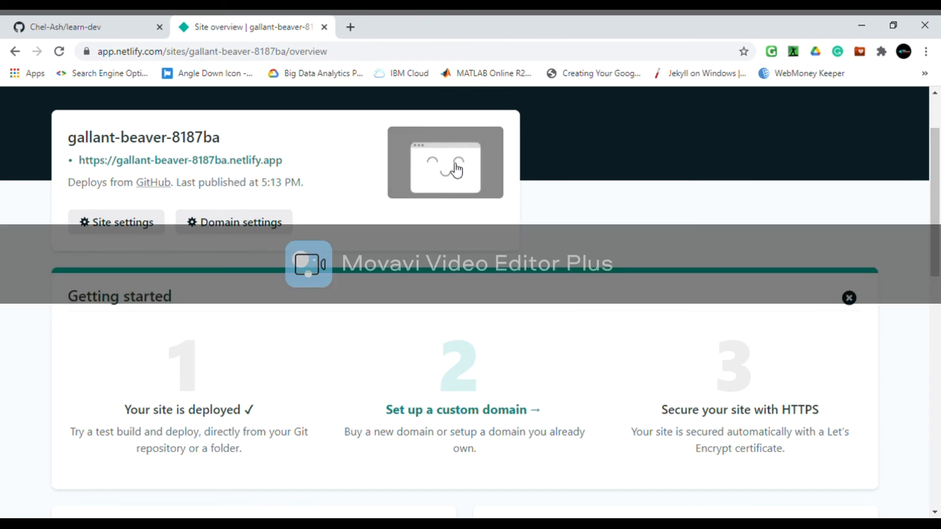
{"action": "left_click", "coordinate": [456, 170]}
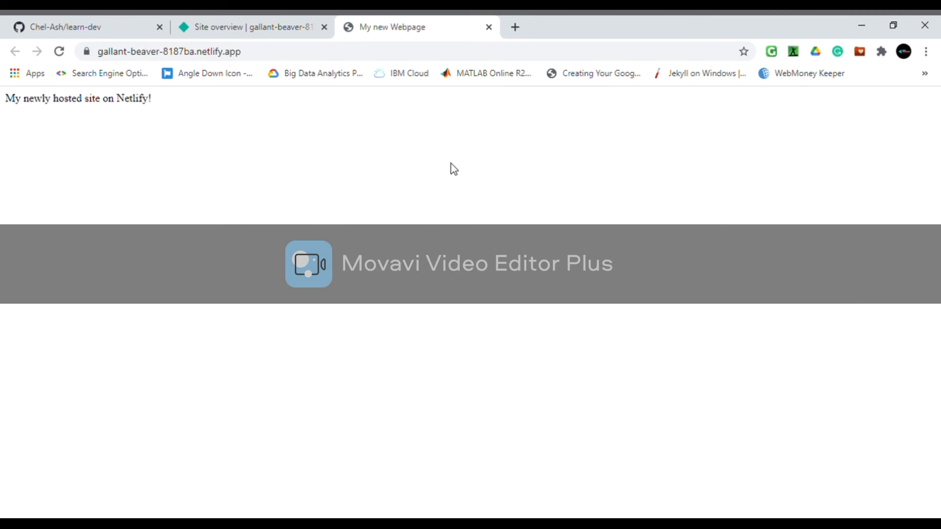
{"action": "mouse_move", "coordinate": [169, 101]}
{"action": "left_mouse_down"}
{"action": "mouse_move", "coordinate": [17, 109]}
{"action": "mouse_move", "coordinate": [158, 109]}
{"action": "left_mouse_up"}
Open the live site again through its URL in the Netlify overview, close the duplicate page and return to the overview
{"action": "left_click", "coordinate": [234, 33]}
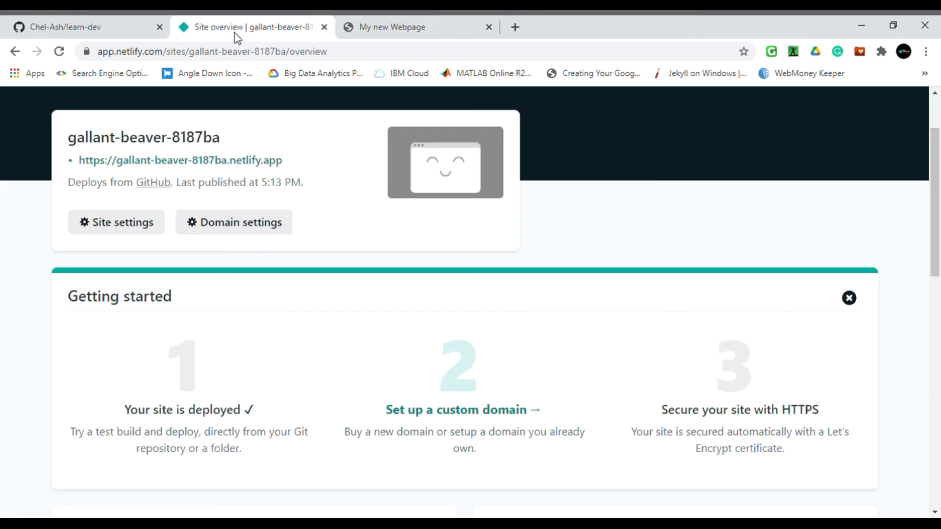
{"action": "left_click", "coordinate": [215, 162]}
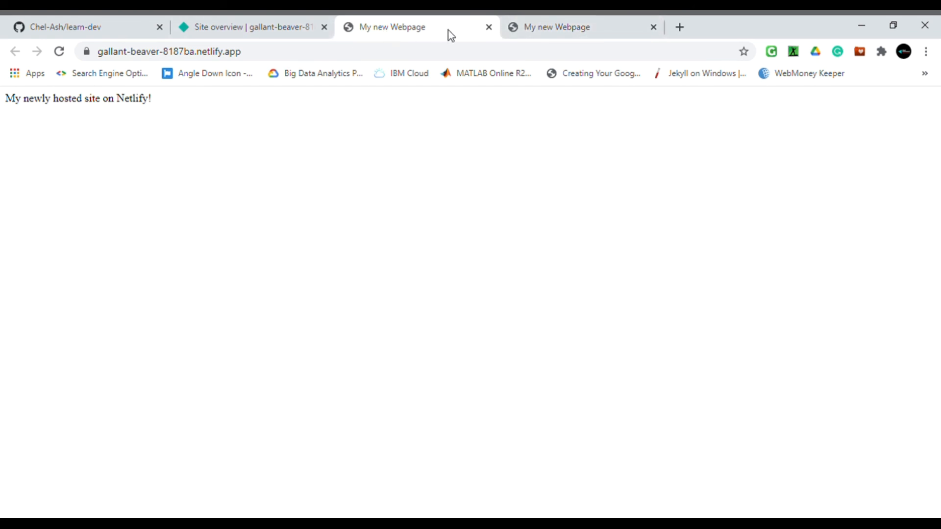
{"action": "left_click", "coordinate": [654, 28]}
{"action": "left_click", "coordinate": [228, 22]}
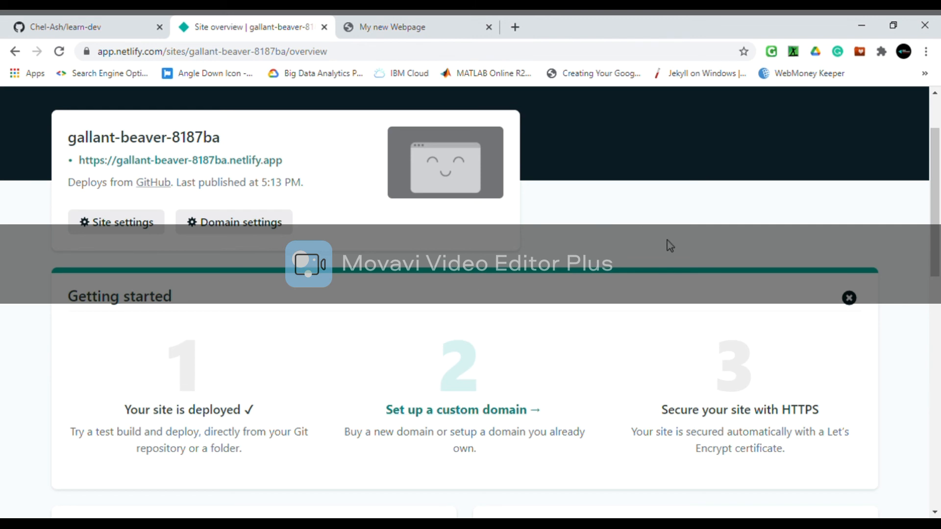
Look over the getting started section of the overview and examine the live page's address and text
{"action": "left_click_drag", "start_coordinate": [939, 171], "coordinate": [939, 223]}
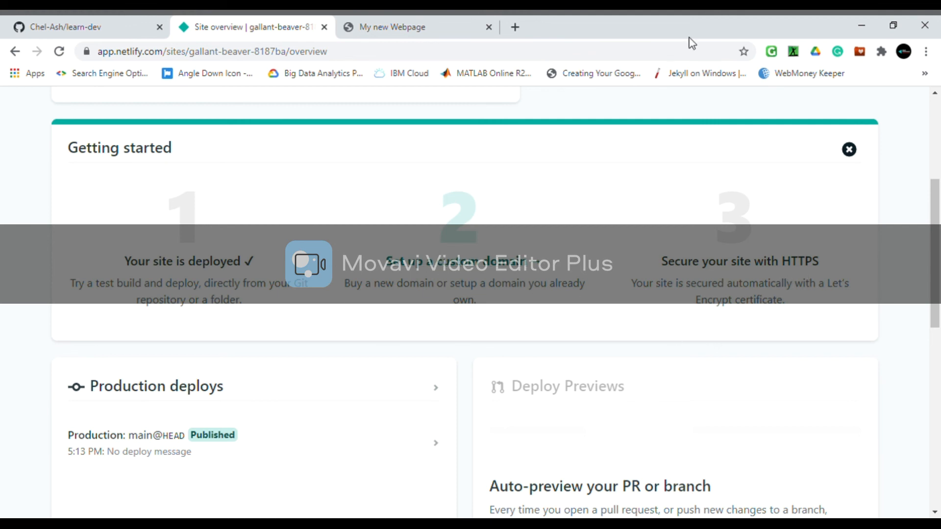
{"action": "left_click", "coordinate": [407, 26]}
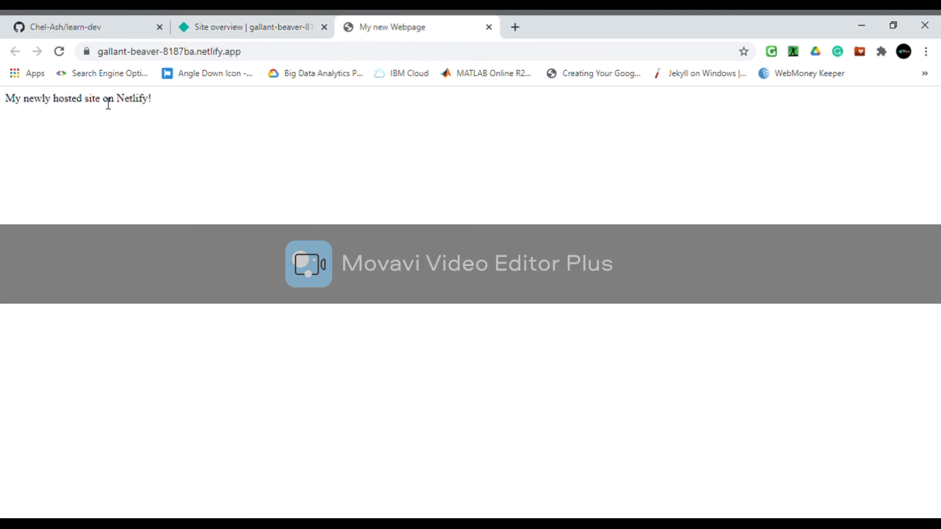
{"action": "left_click", "coordinate": [273, 54]}
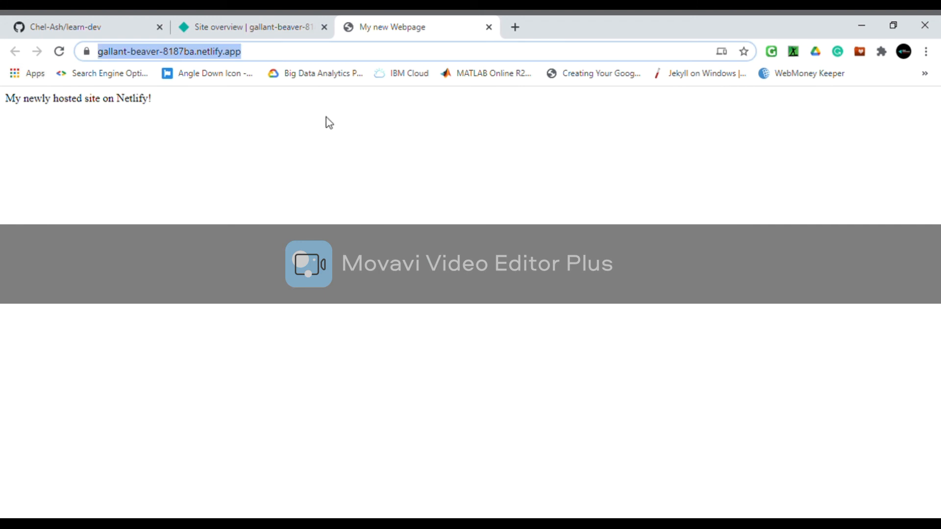
{"action": "left_click_drag", "start_coordinate": [178, 106], "coordinate": [4, 118]}
{"action": "left_click", "coordinate": [127, 145]}
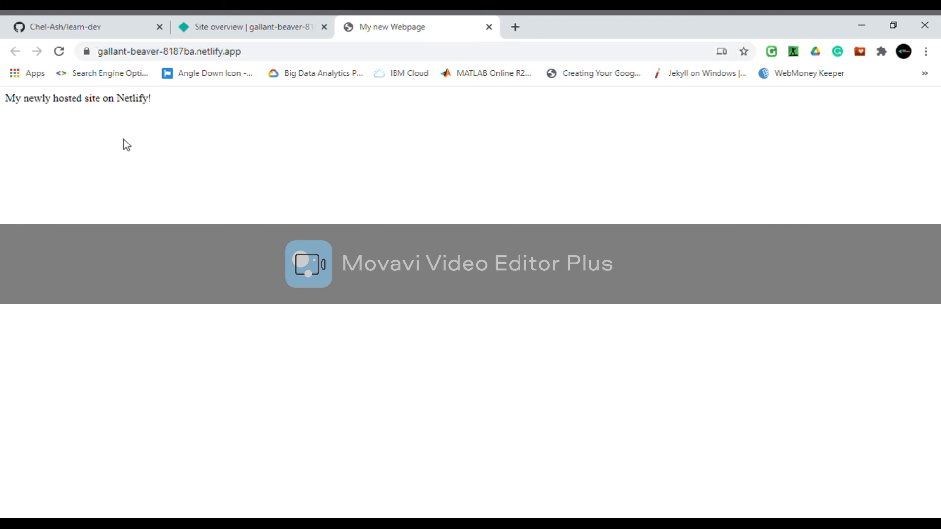
Return to the Netlify site overview and highlight the deployed site's URL for reference
{"action": "left_click", "coordinate": [249, 22]}
{"action": "left_click_drag", "start_coordinate": [937, 294], "coordinate": [939, 165]}
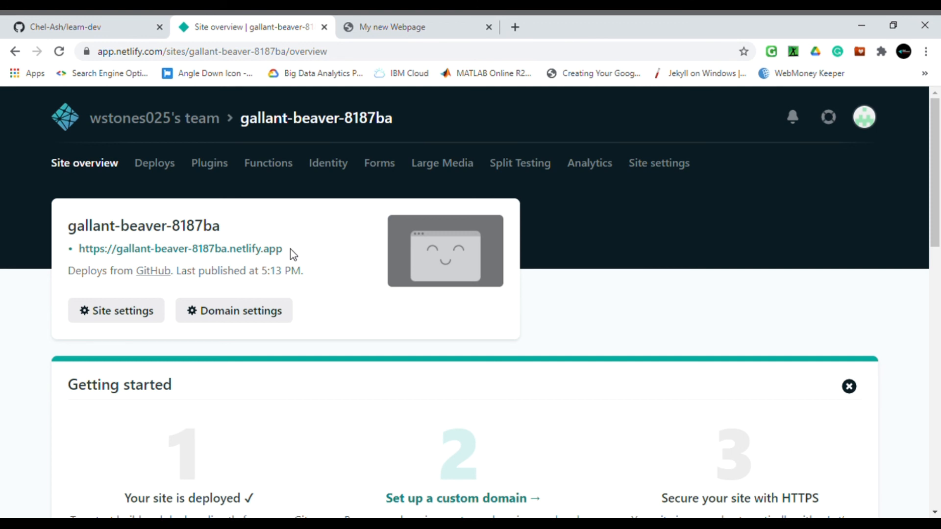
{"action": "left_click_drag", "start_coordinate": [283, 254], "coordinate": [88, 261]}
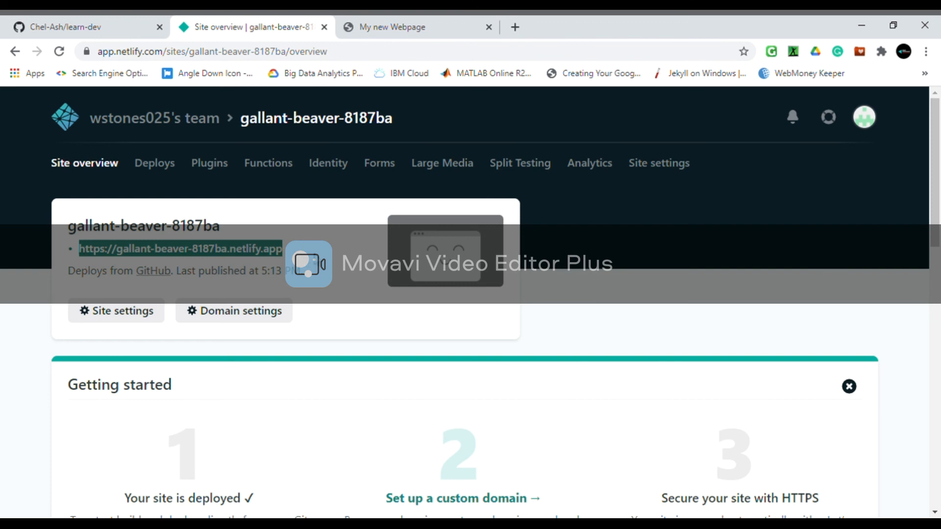
{"action": "left_click", "coordinate": [315, 259]}
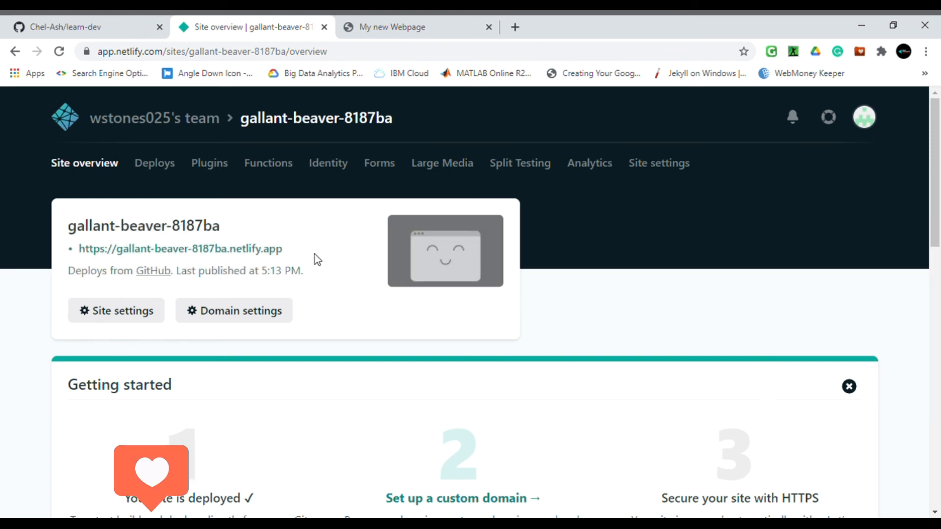
{"action": "left_click_drag", "start_coordinate": [314, 255], "coordinate": [79, 252]}
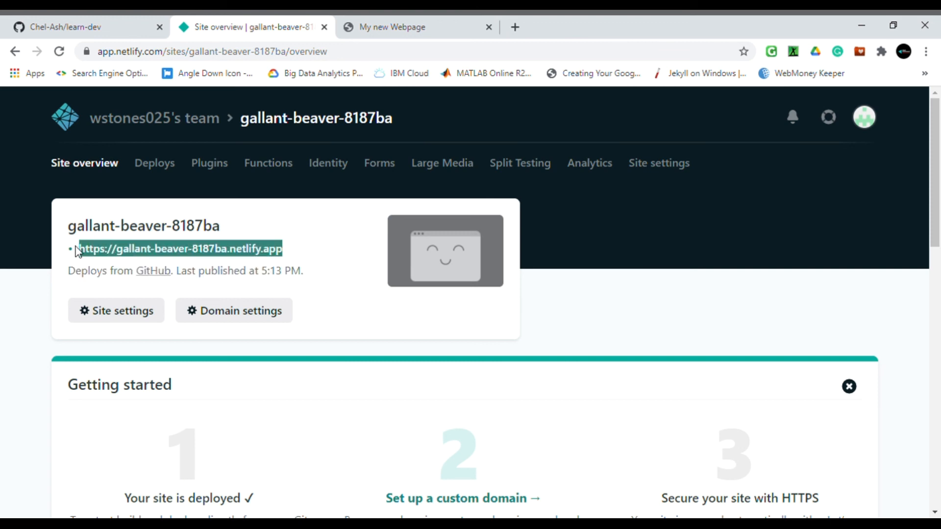
{"action": "left_click", "coordinate": [354, 262]}
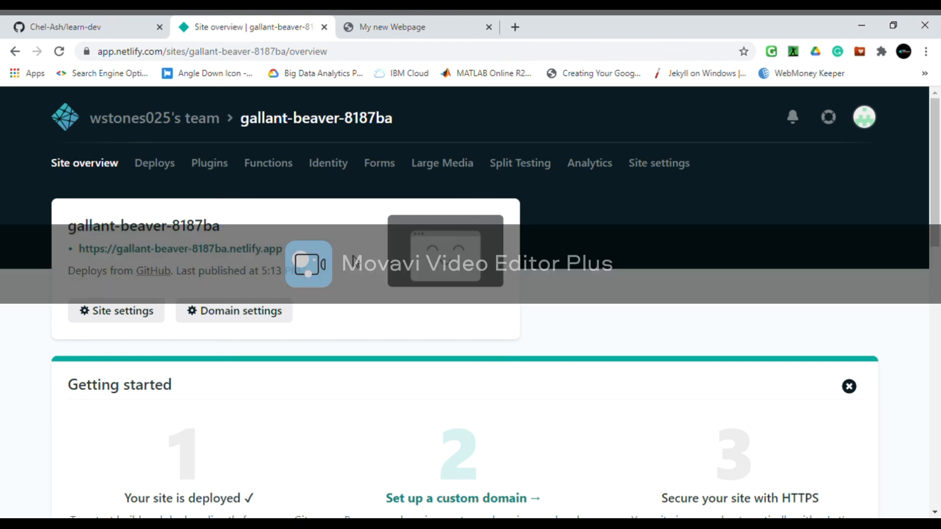